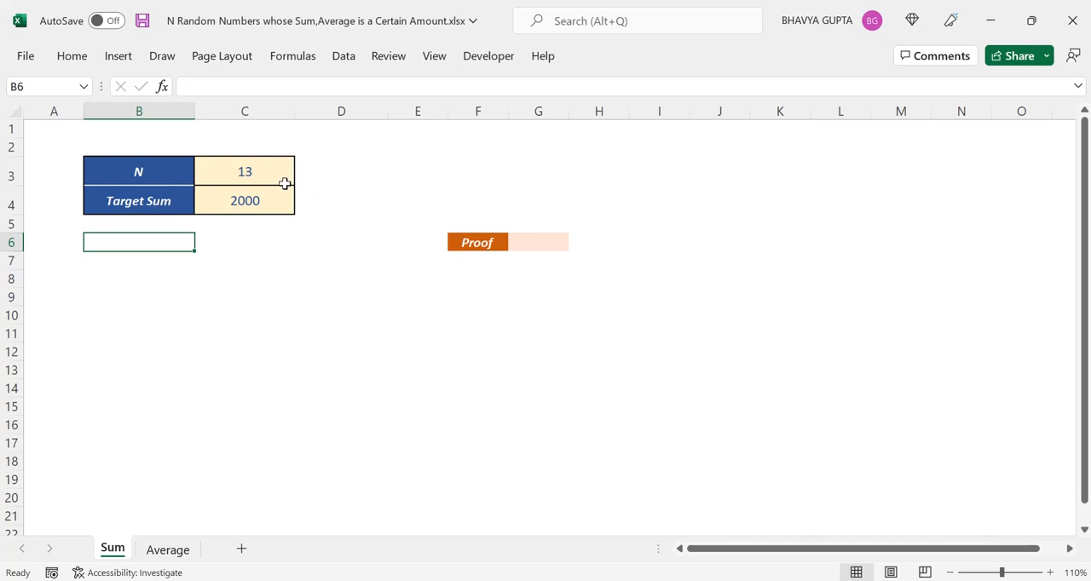
Enter =RANDARRAY(C3) in cell B6 to generate as many random numbers as N specifies.
left_click(285, 182)
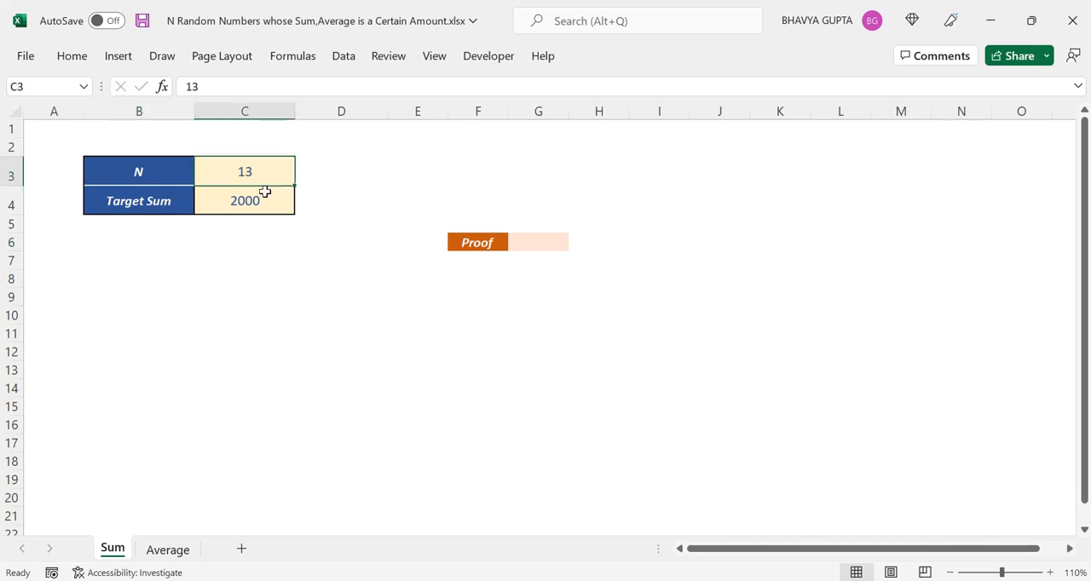
left_click(261, 201)
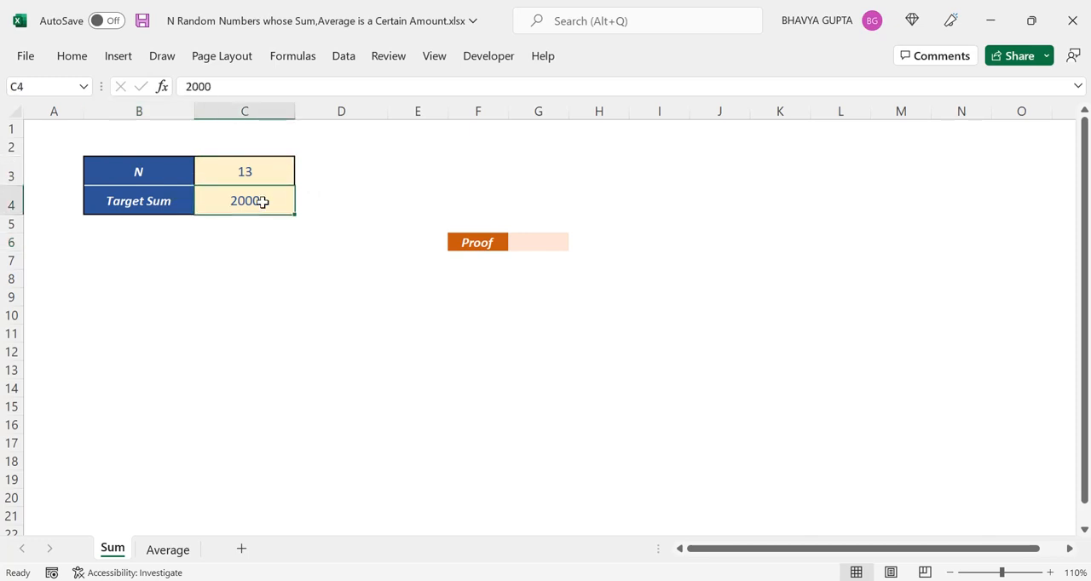
left_click(171, 226)
left_click(162, 238)
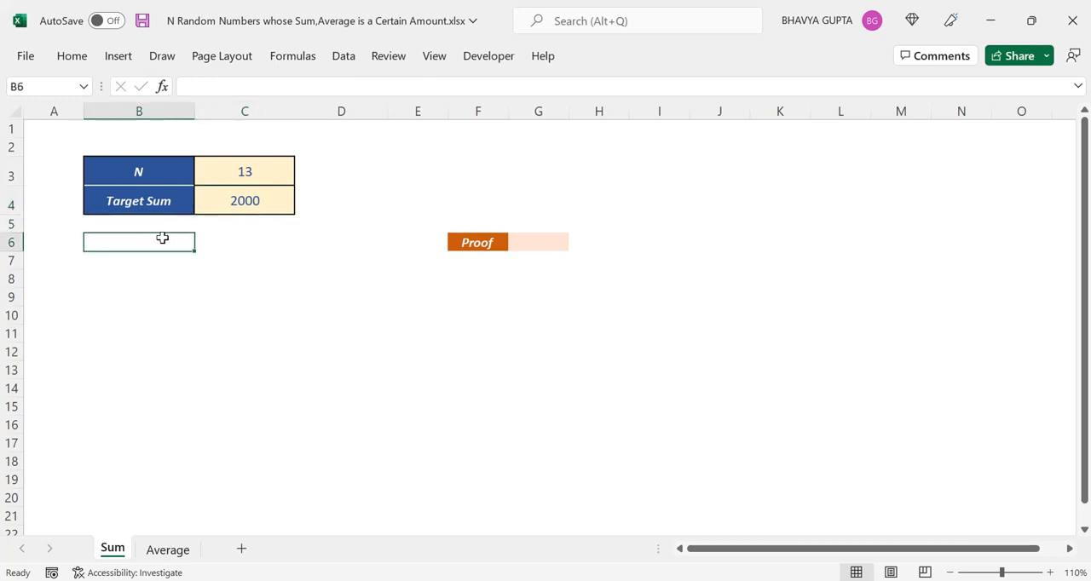
type("=ran")
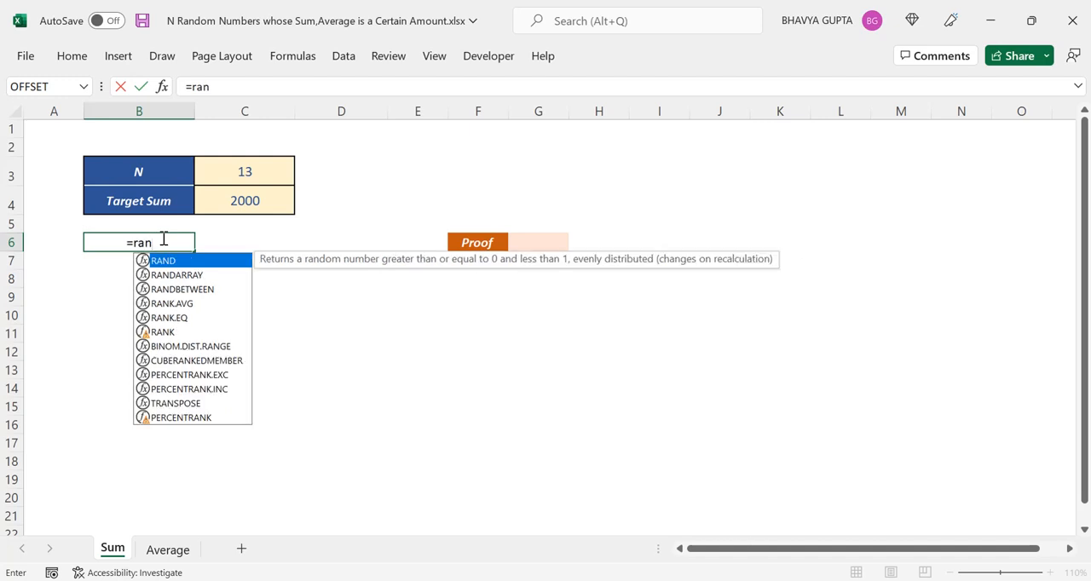
key("Down")
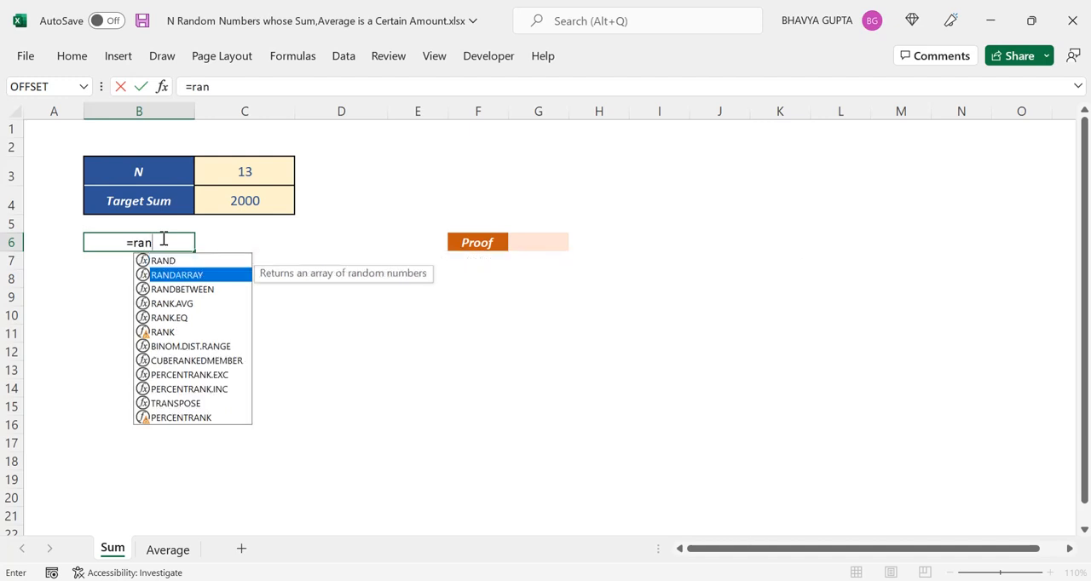
key("Tab")
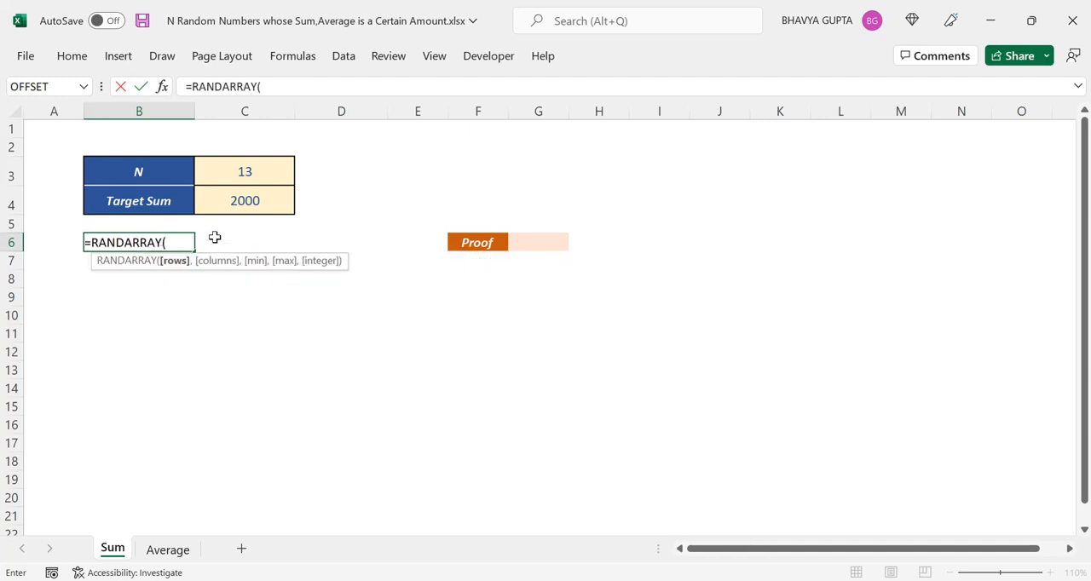
left_click(255, 171)
type(")")
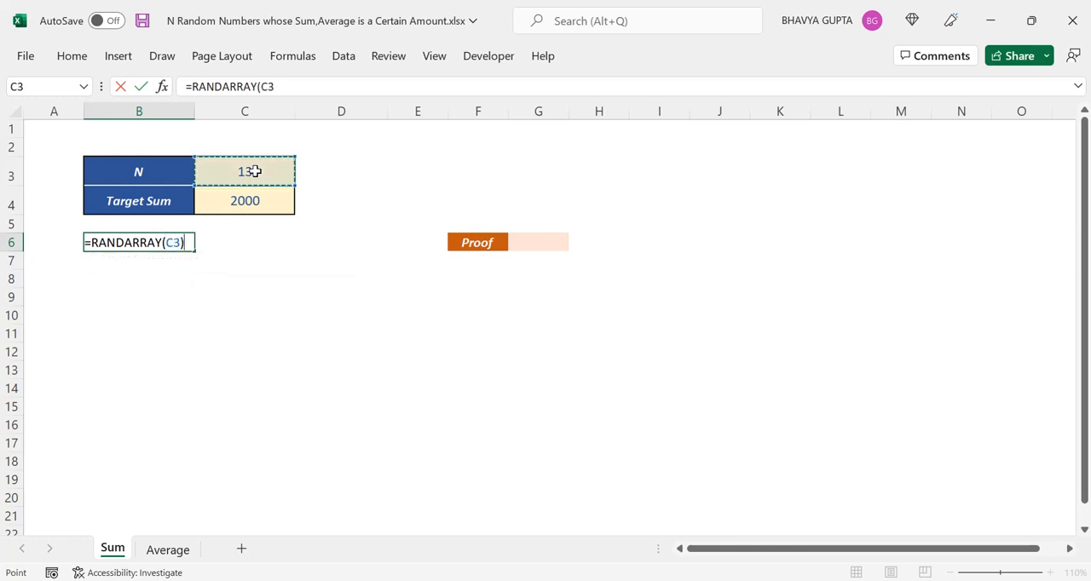
key("Return")
key("Up")
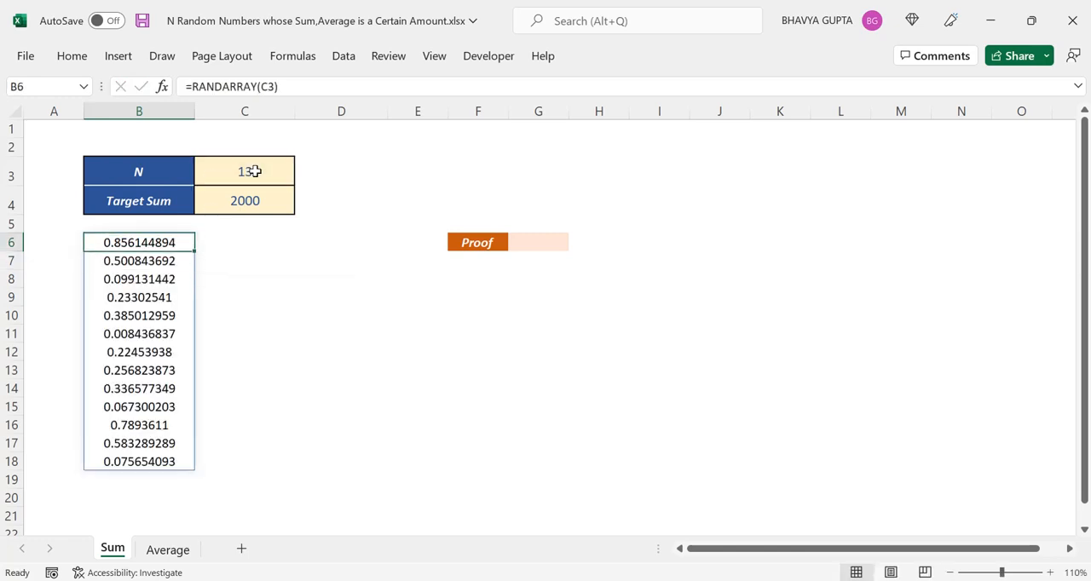
Enter =B6#/SUM(B6#) in cell C6 to turn each random number into its share of their total.
left_click(237, 234)
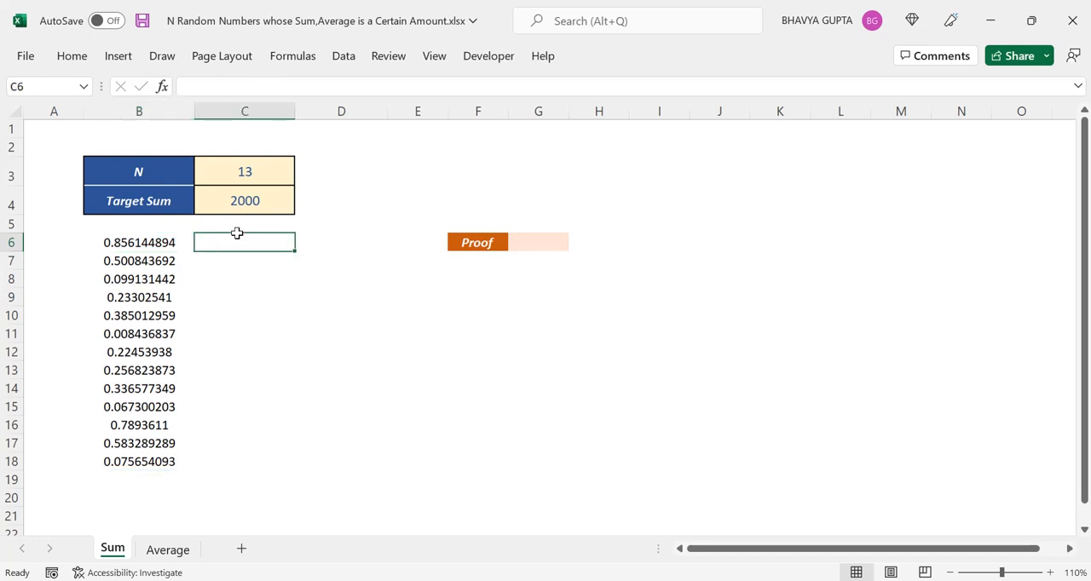
type("=")
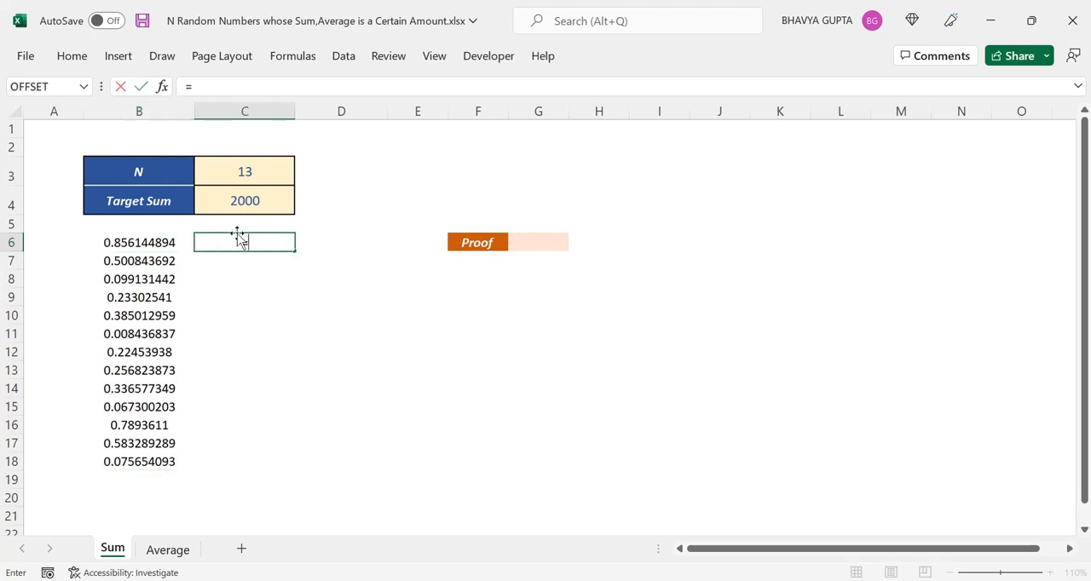
left_click(143, 243)
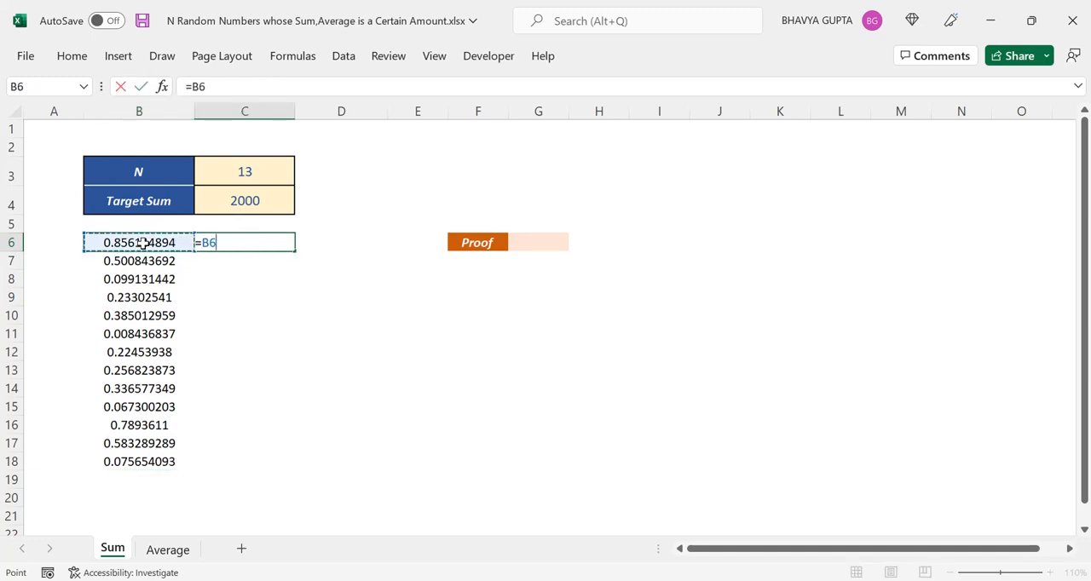
type("#/sum")
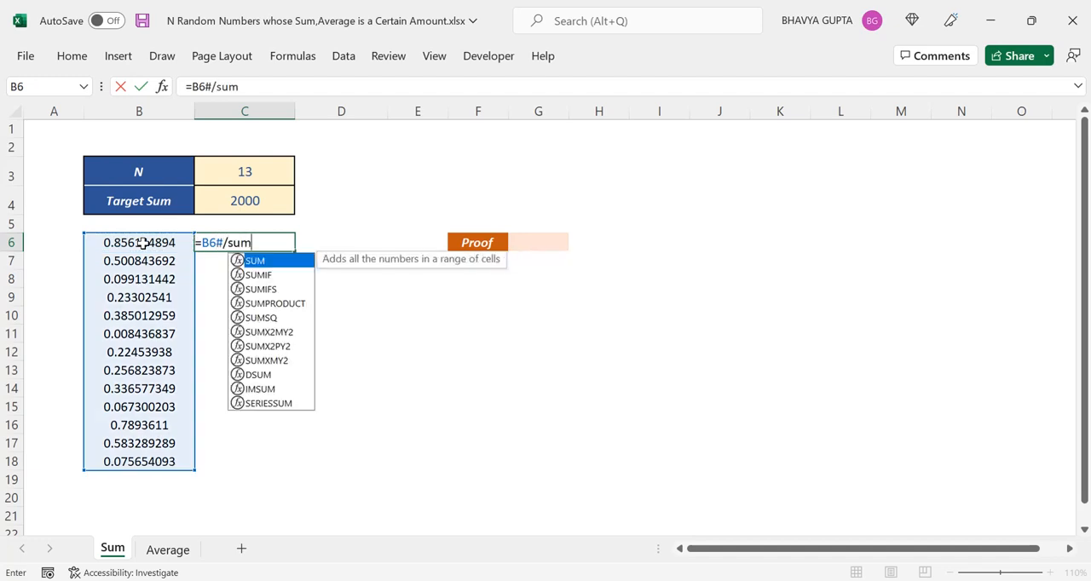
key("Tab")
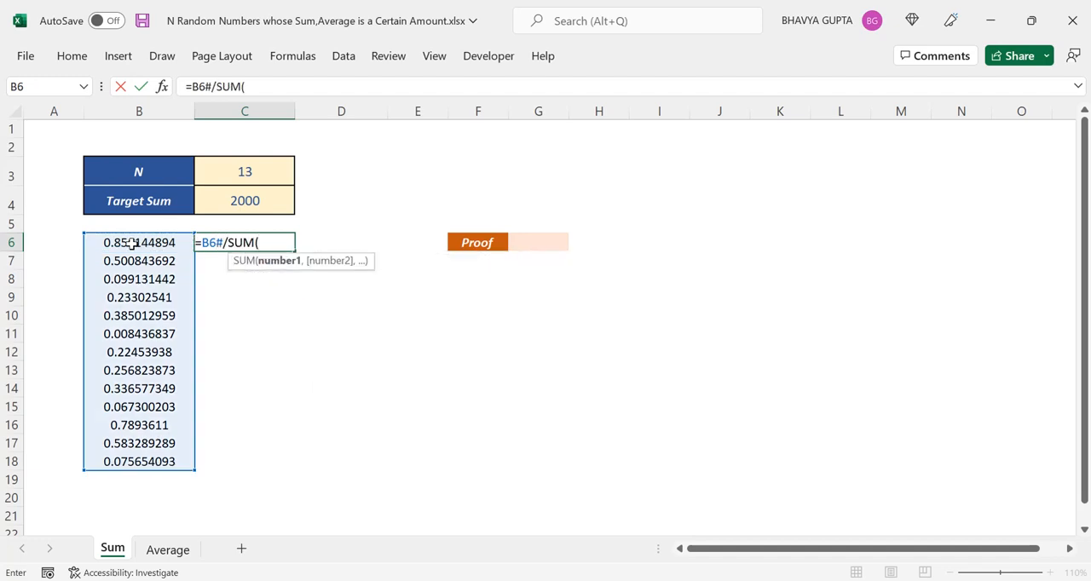
left_click(138, 243)
type("#")
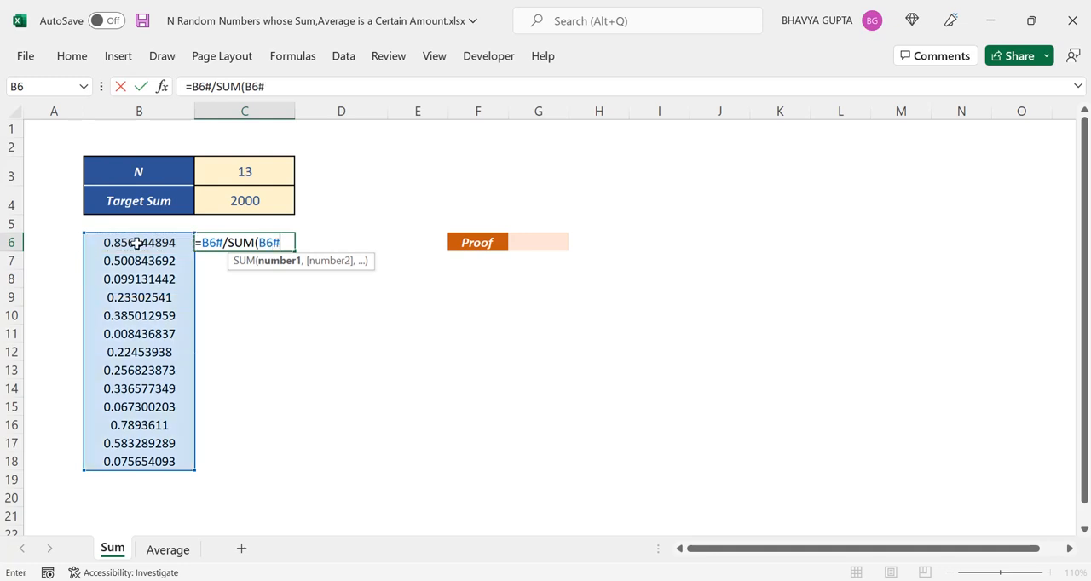
type(")")
key("Return")
key("Up")
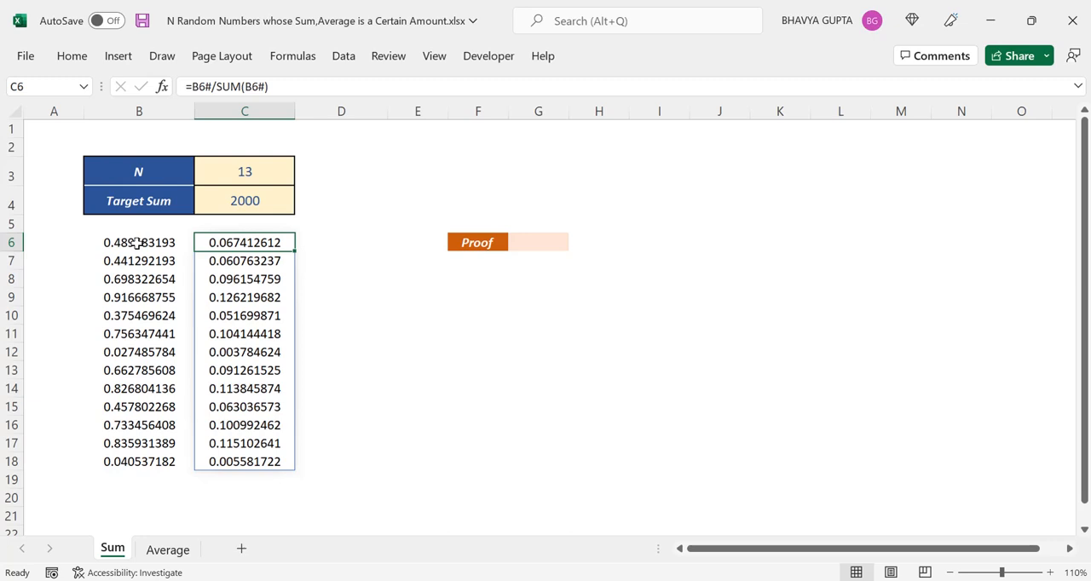
Enter =C6#*C4 in cell D6 to scale the shares to the target sum, and check the total of the spilled values.
key("Right")
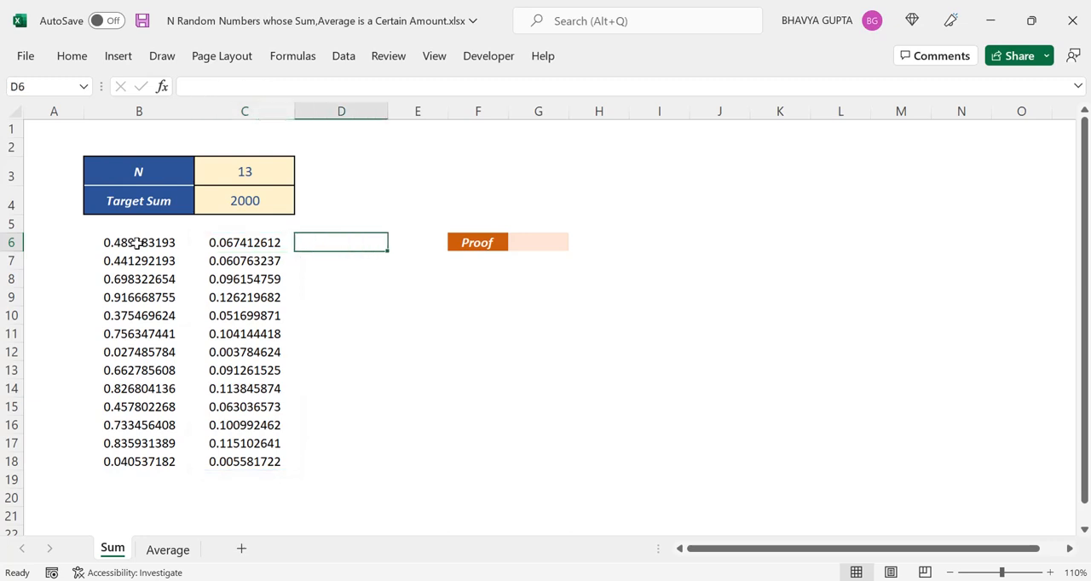
type("=")
left_click(249, 243)
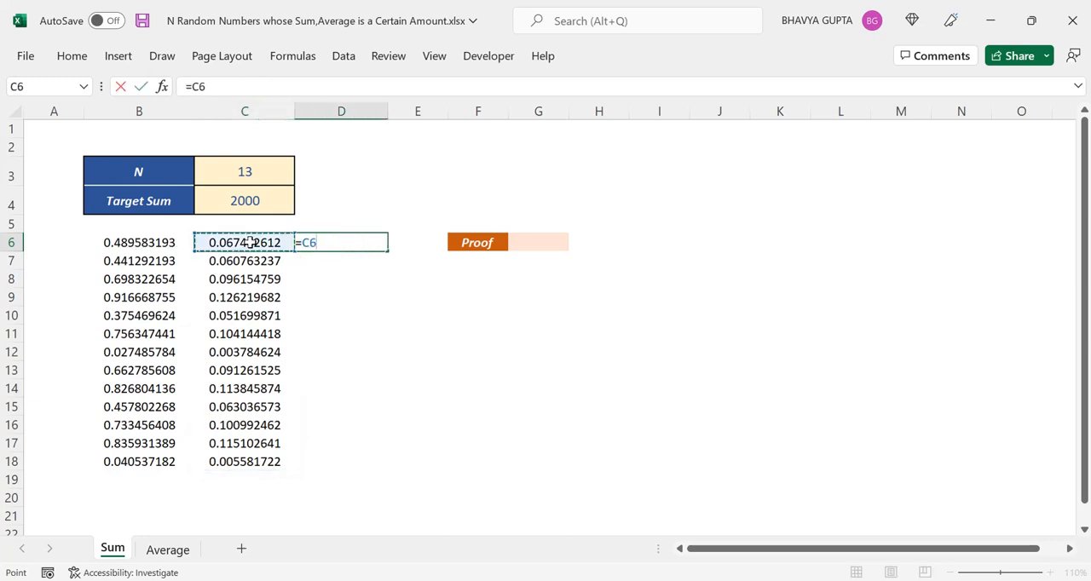
type("#")
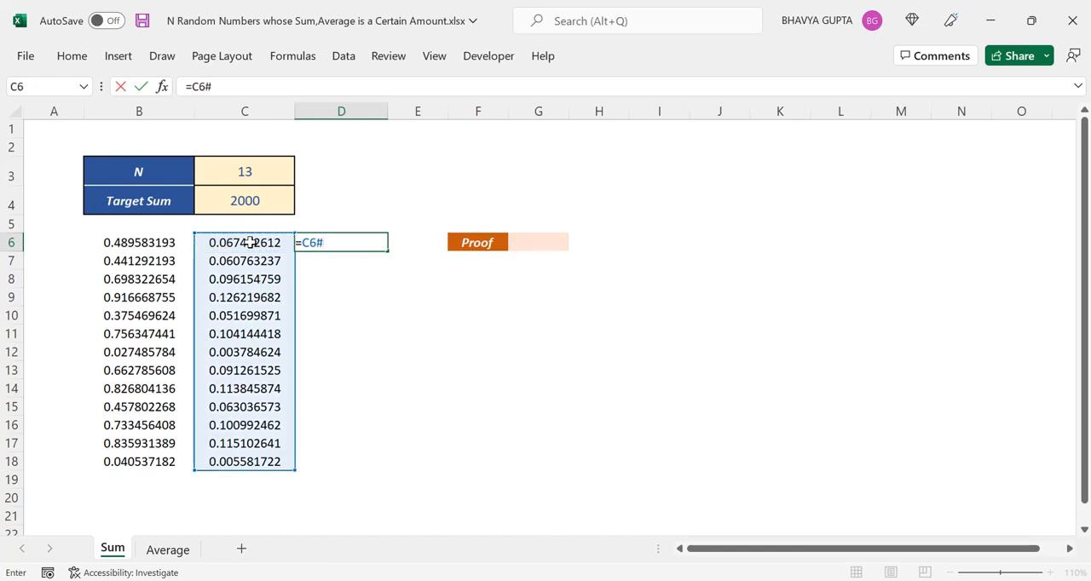
type("*")
left_click(273, 192)
key("Return")
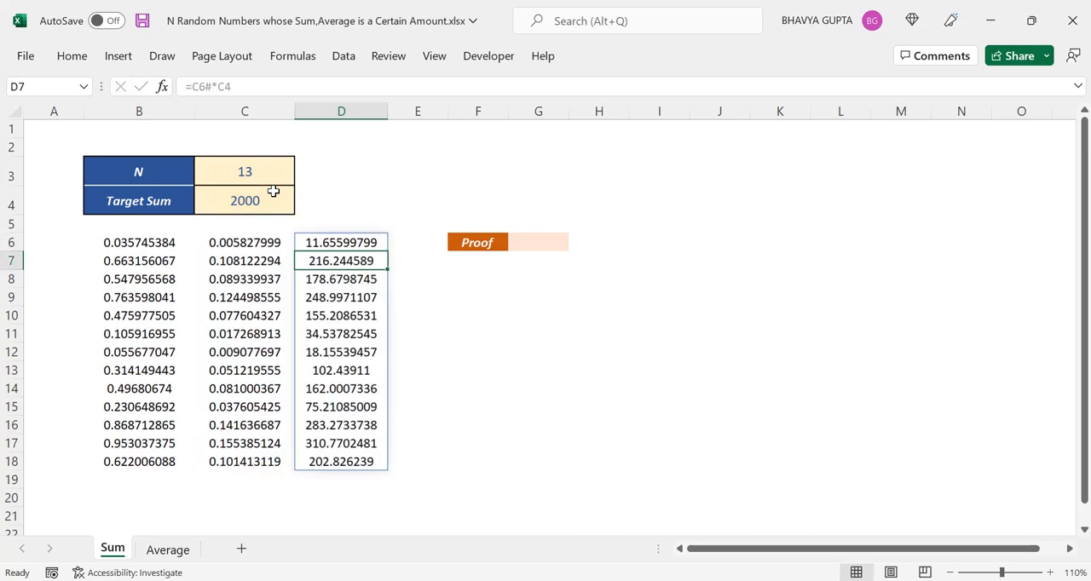
key("Up")
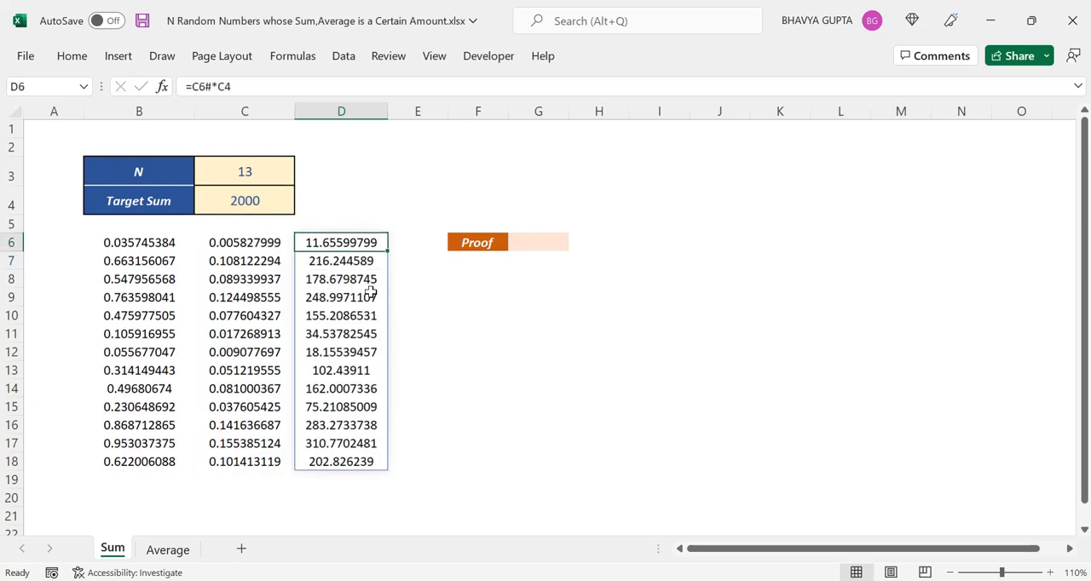
left_click_drag(367, 245, 360, 461)
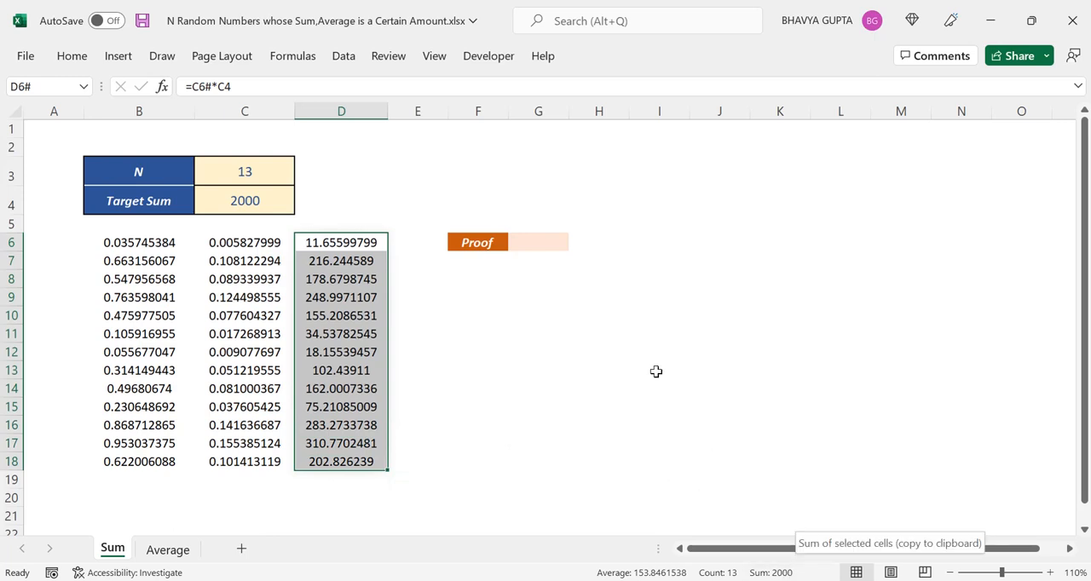
Enter =SUM(D6#) in the Proof cell G6 to total the scaled random numbers.
left_click(537, 249)
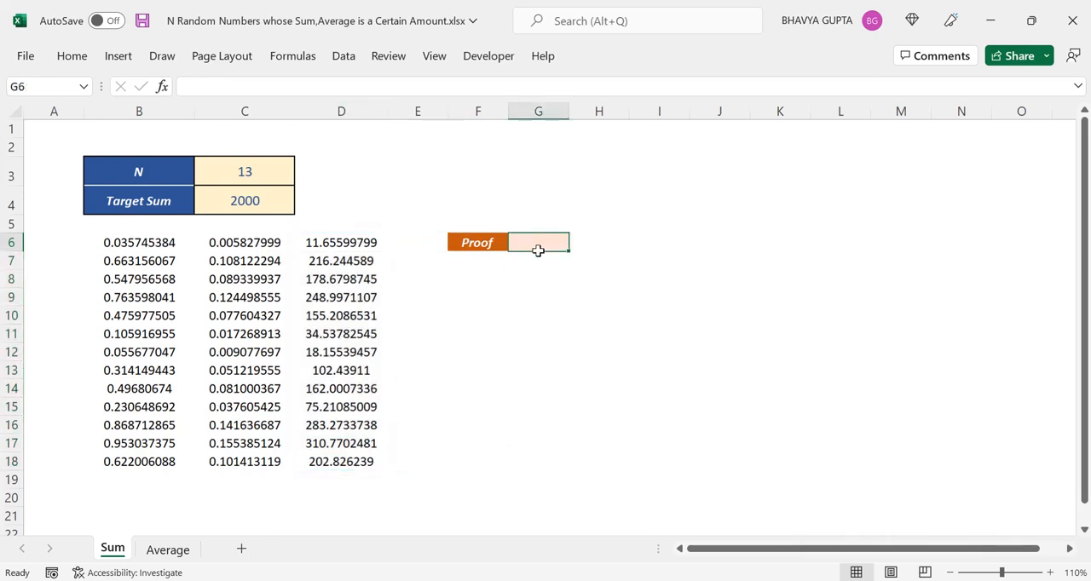
type("=sum")
double_click(554, 260)
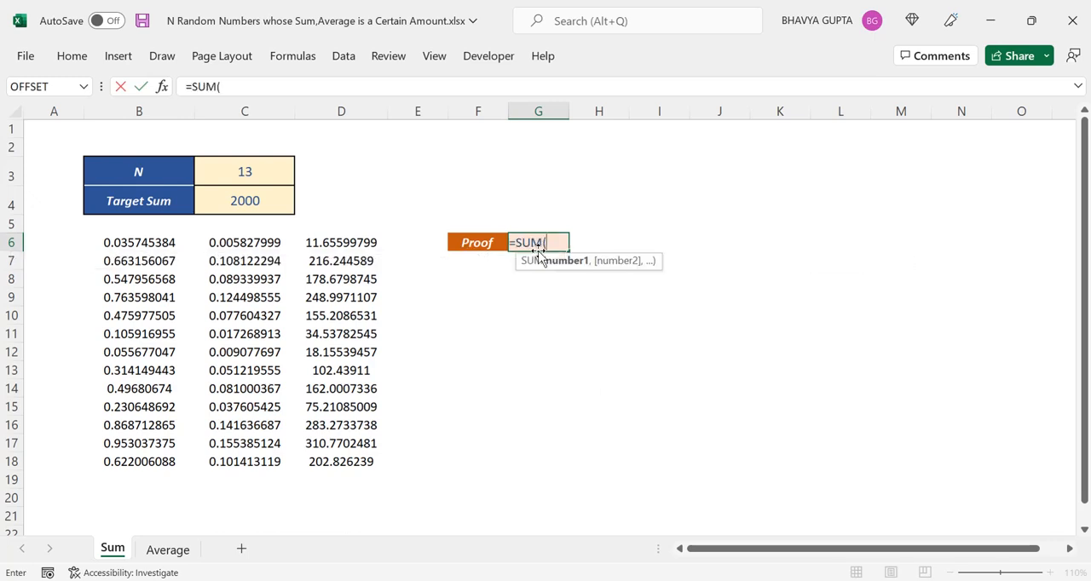
left_click(359, 244)
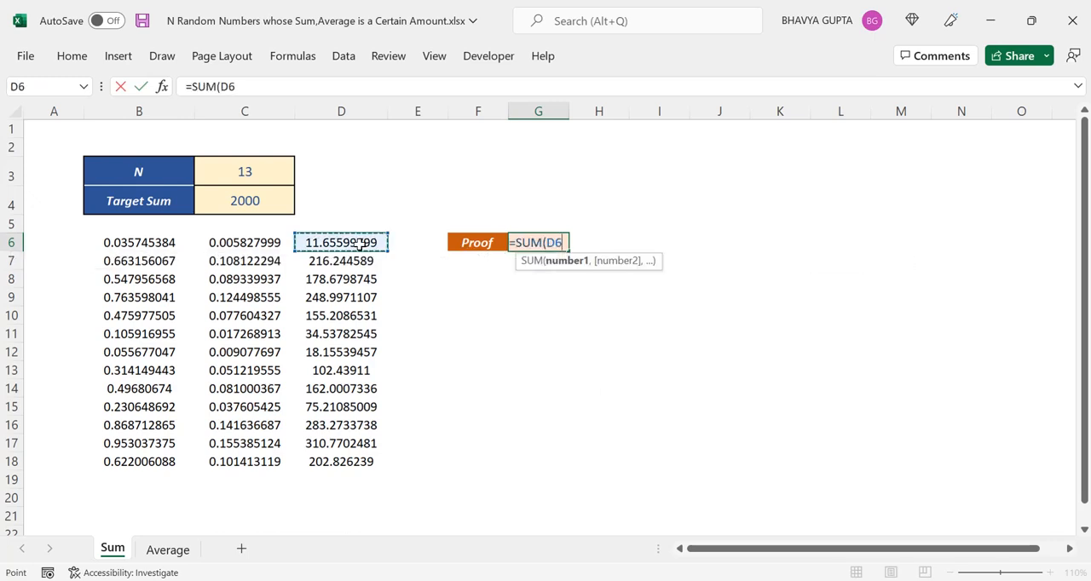
type("#)")
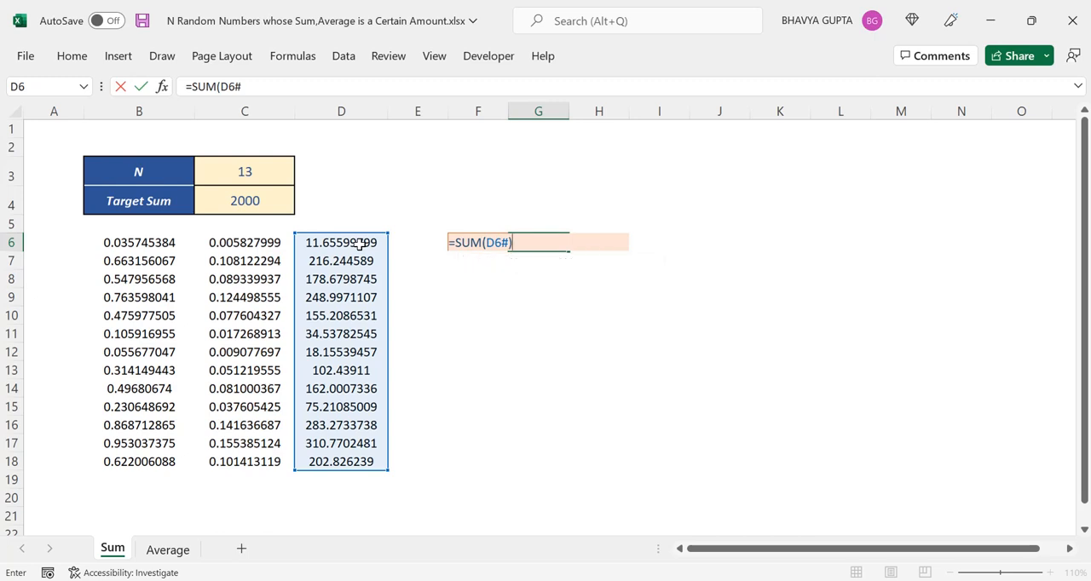
key("Return")
key("Up")
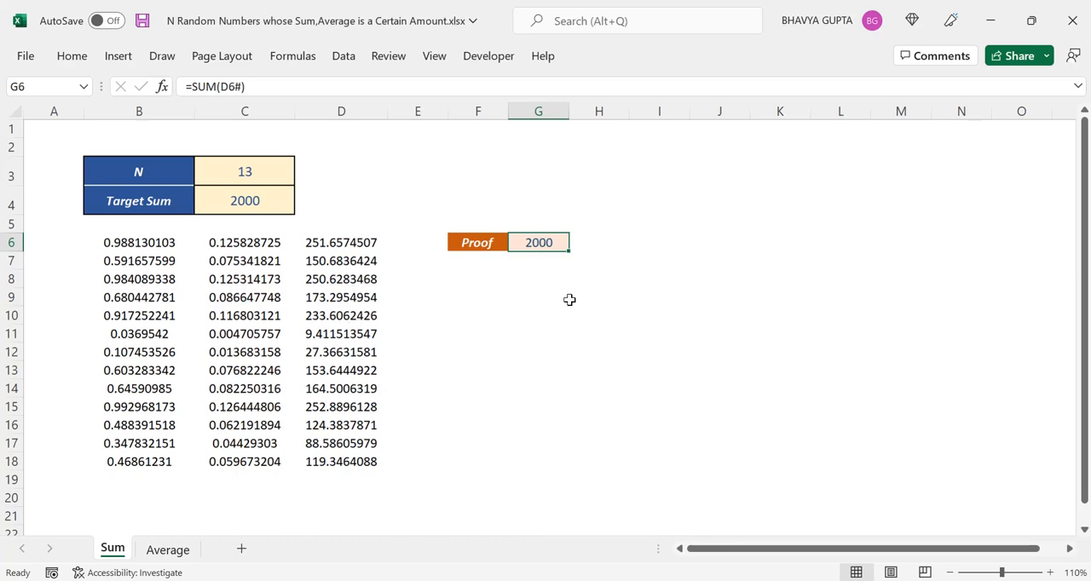
Recalculate the sheet several times to regenerate the random numbers and check the Proof total against the target sum.
key("F9")
key("F9")
key("F9")
key("F9")
key("F9")
key("F9")
key("F9")
key("F9")
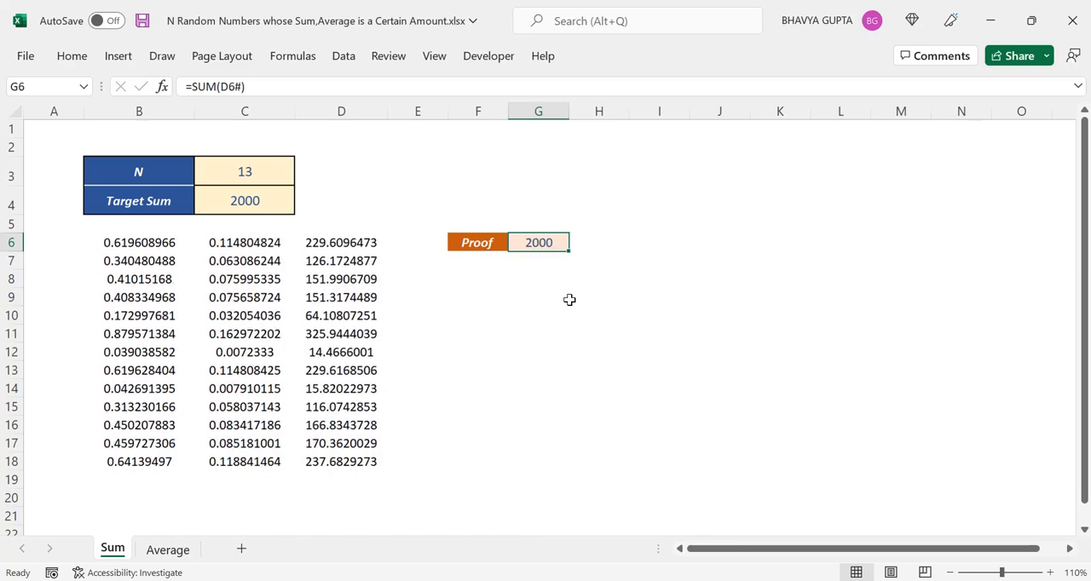
key("F9")
key("F9")
key("F9")
key("F9")
key("F9")
key("F9")
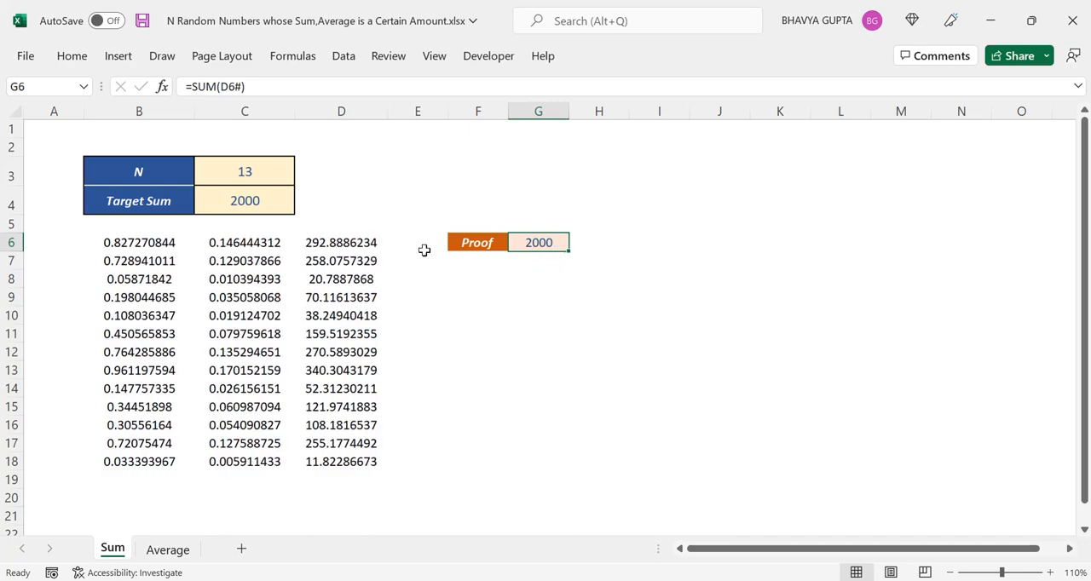
Set the Target Sum in C4 to 1500 and check the Proof cell.
left_click(233, 207)
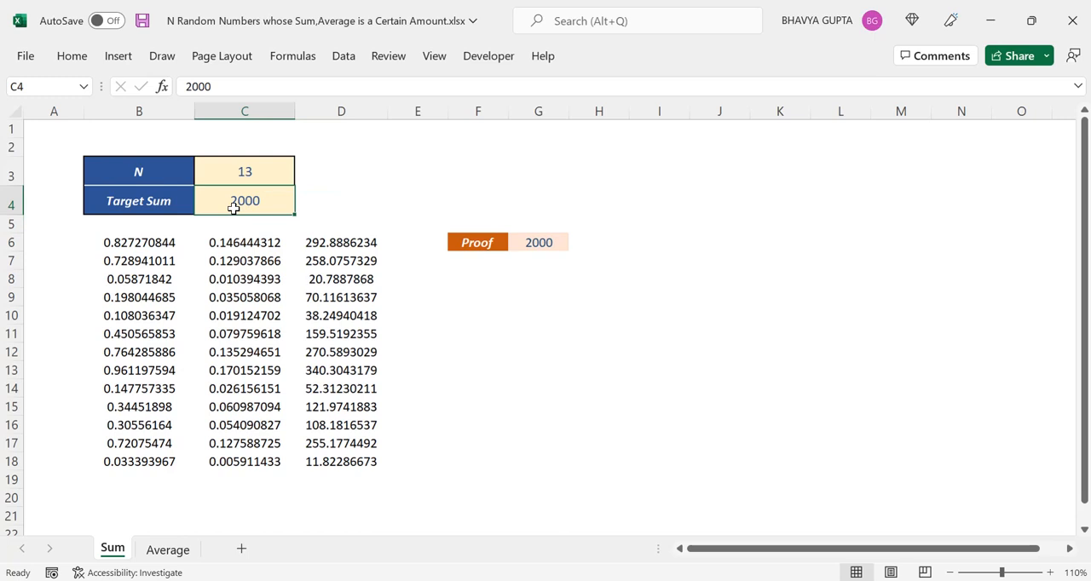
type("1500")
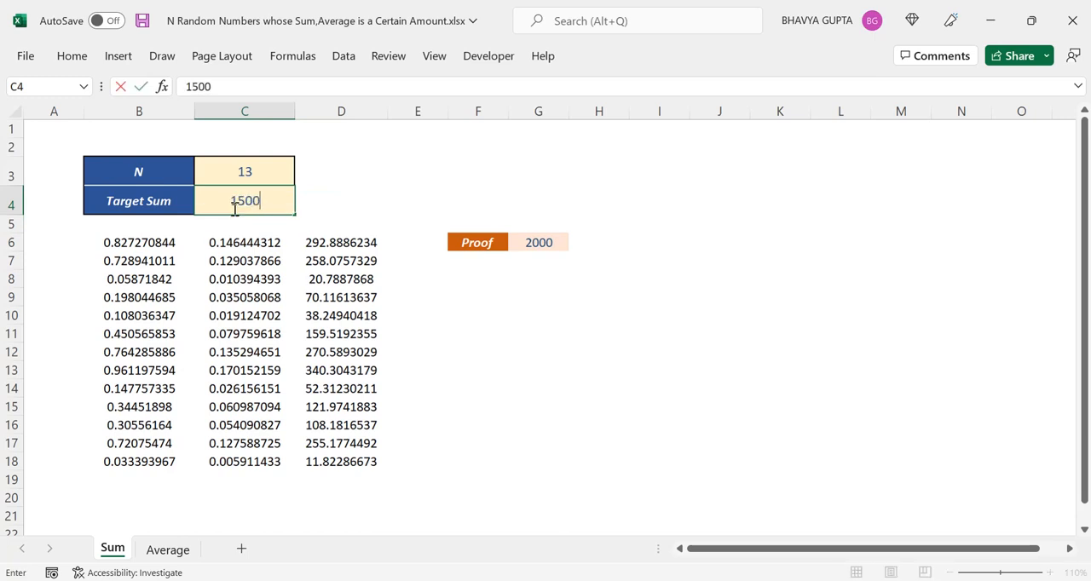
key("Return")
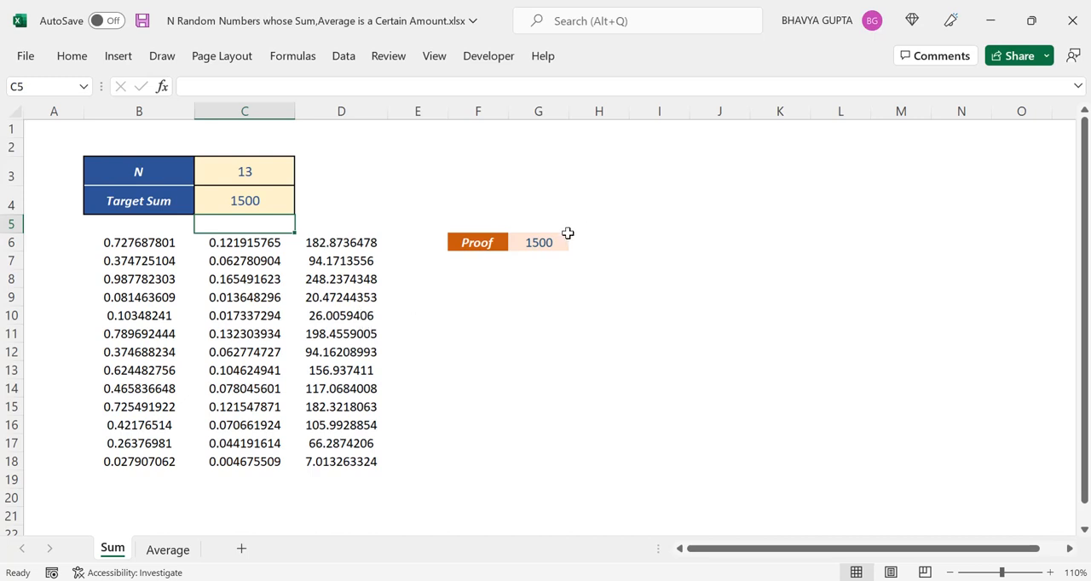
left_click(559, 239)
Set N in C3 to 10 and check the scaled numbers from D6 and the Proof cell G6.
left_click(228, 166)
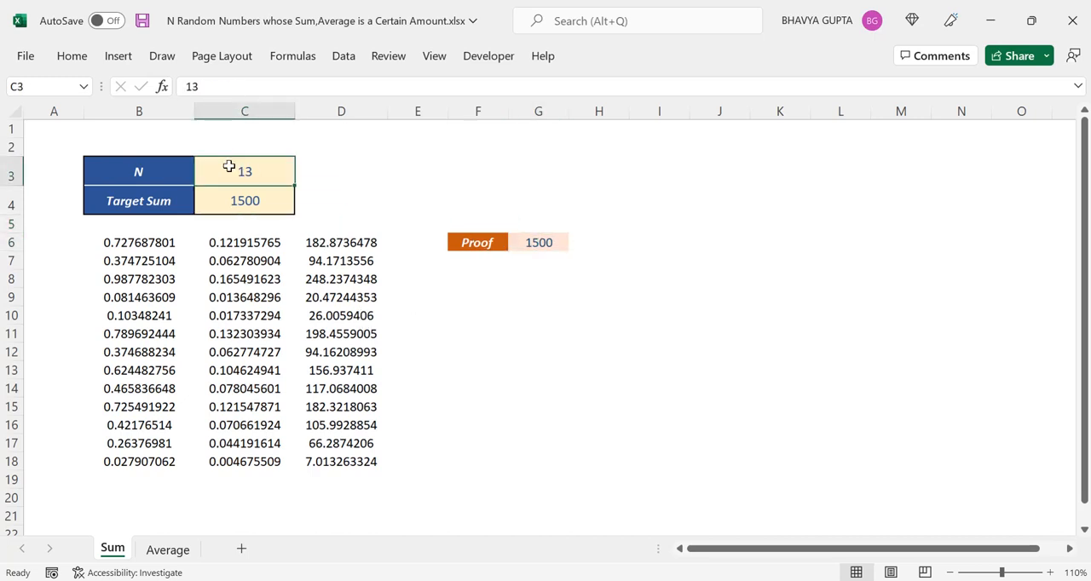
type("10")
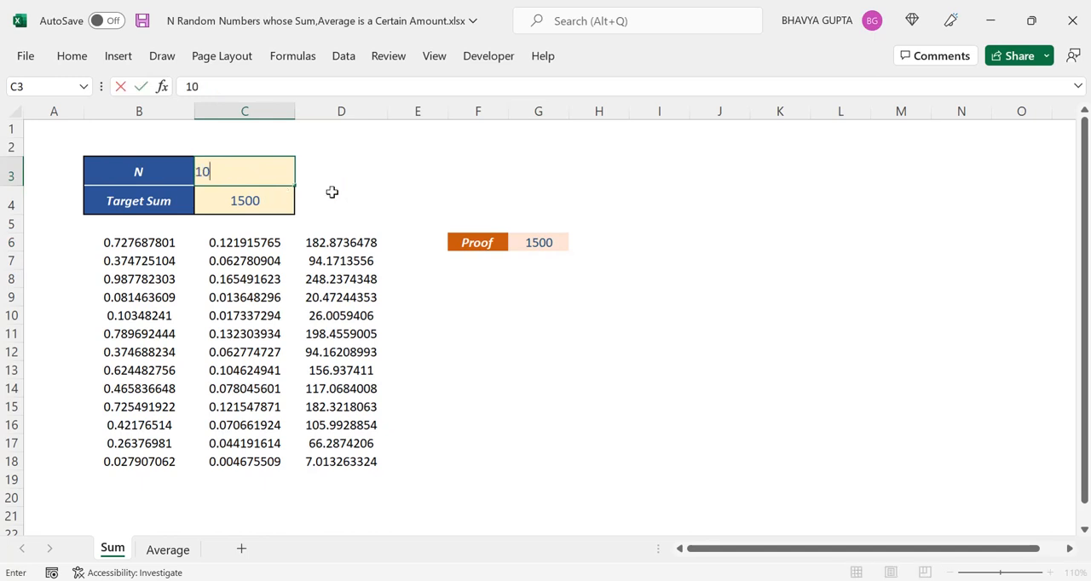
key("Return")
key("Down")
key("Right")
key("Down")
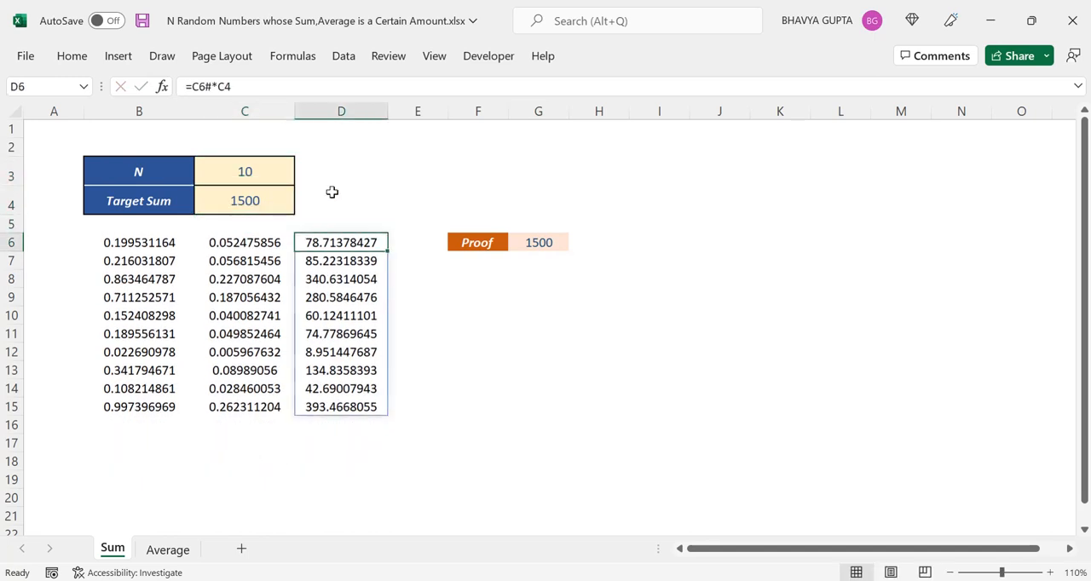
key("Right")
key("Right")
key("Right")
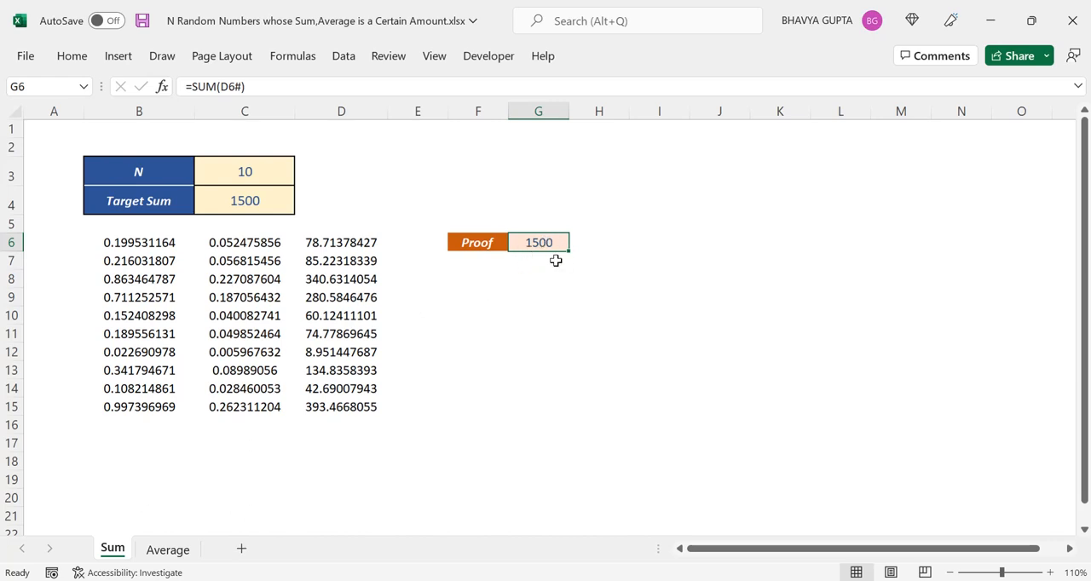
Open the Average sheet and review its N value in C3 and Target Average in C4.
left_click(171, 552)
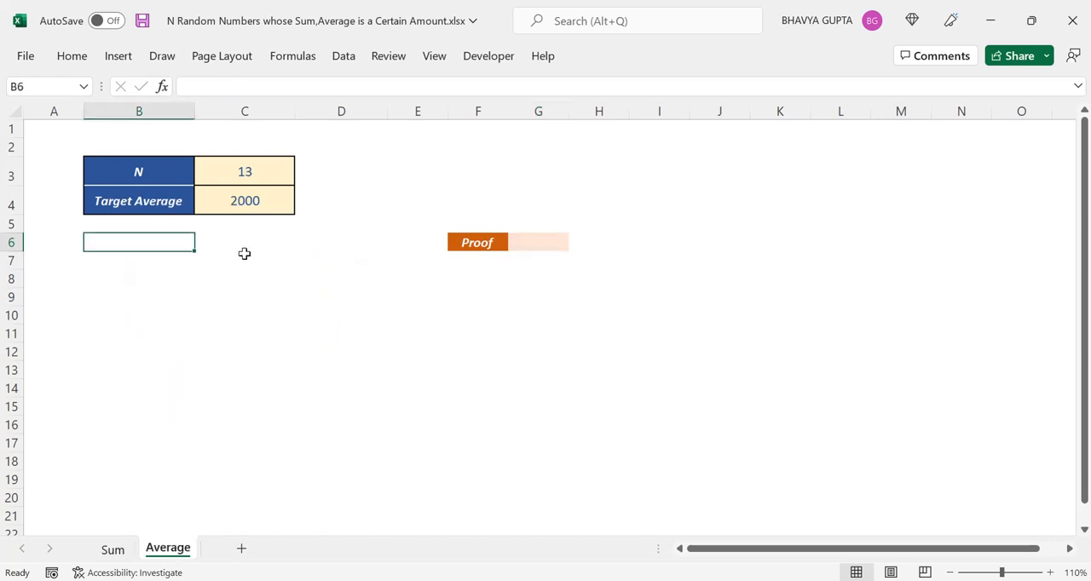
left_click(280, 171)
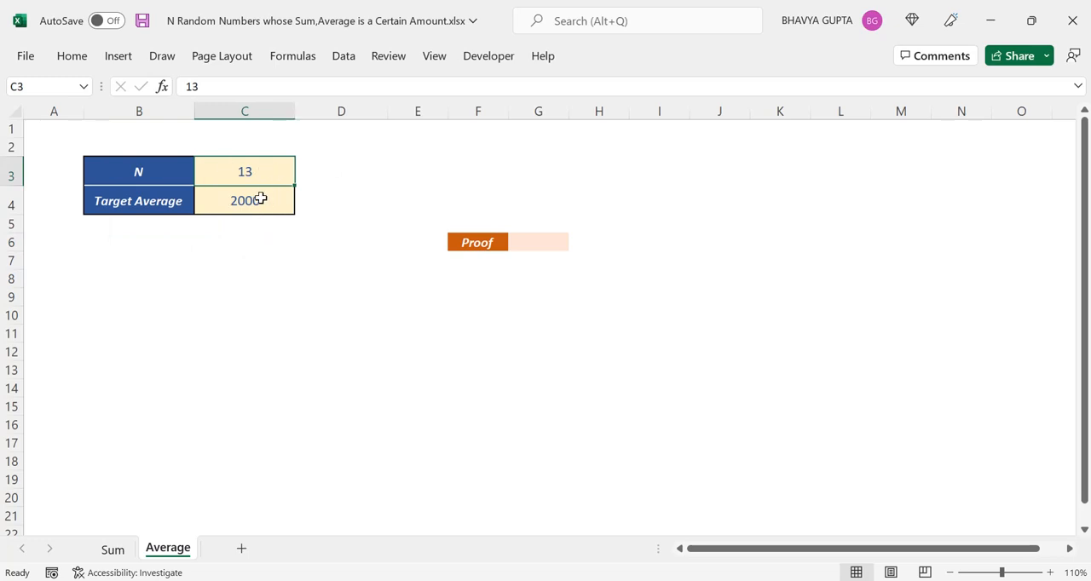
left_click(260, 198)
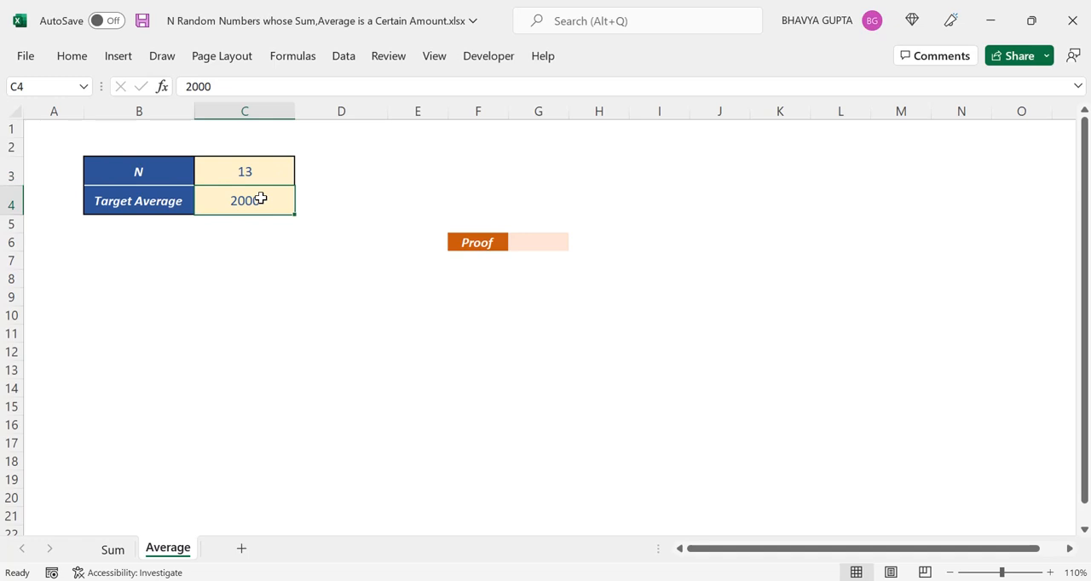
left_click(309, 248)
Enter =RANDARRAY(C3) in B6 of the Average sheet to generate N random numbers.
left_click(119, 246)
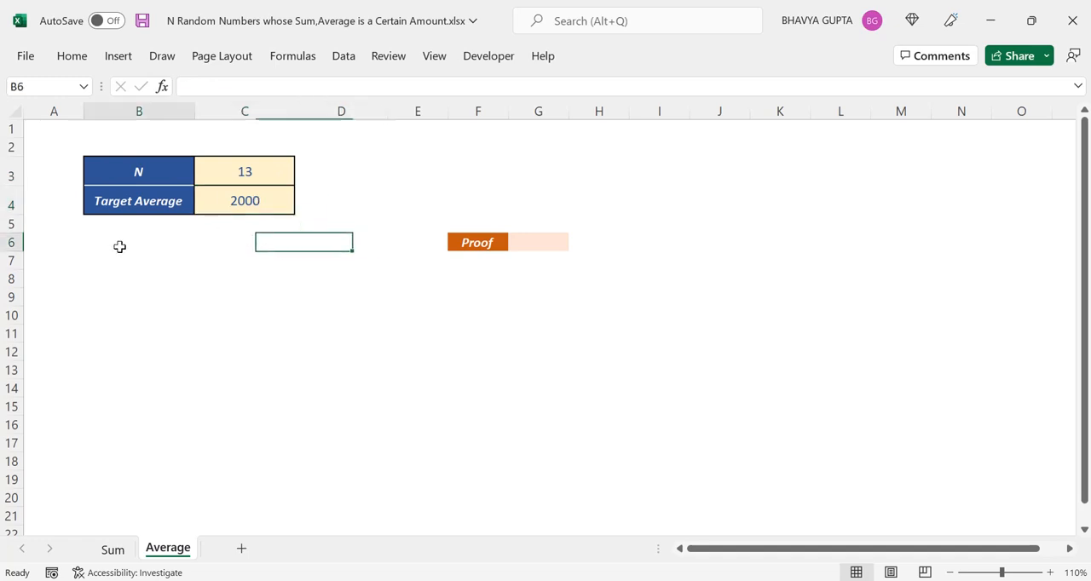
type("=")
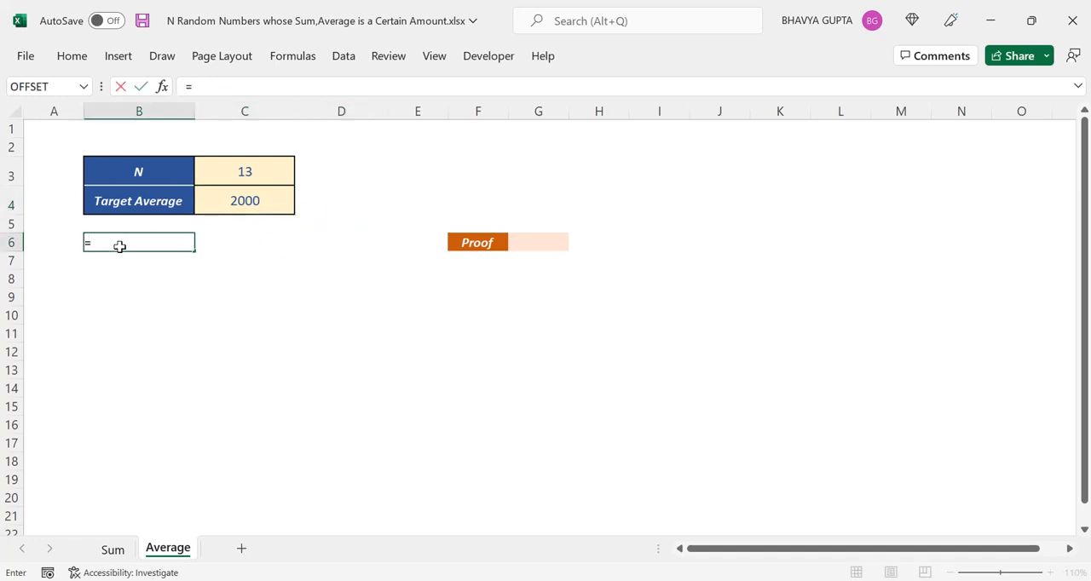
type("ran")
key("Down")
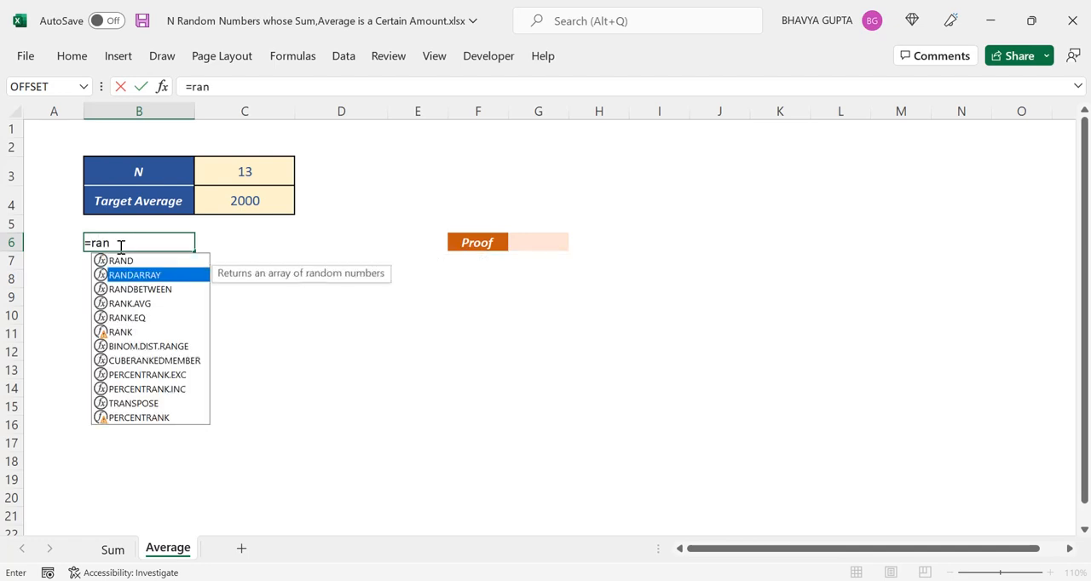
key("Tab")
left_click(271, 159)
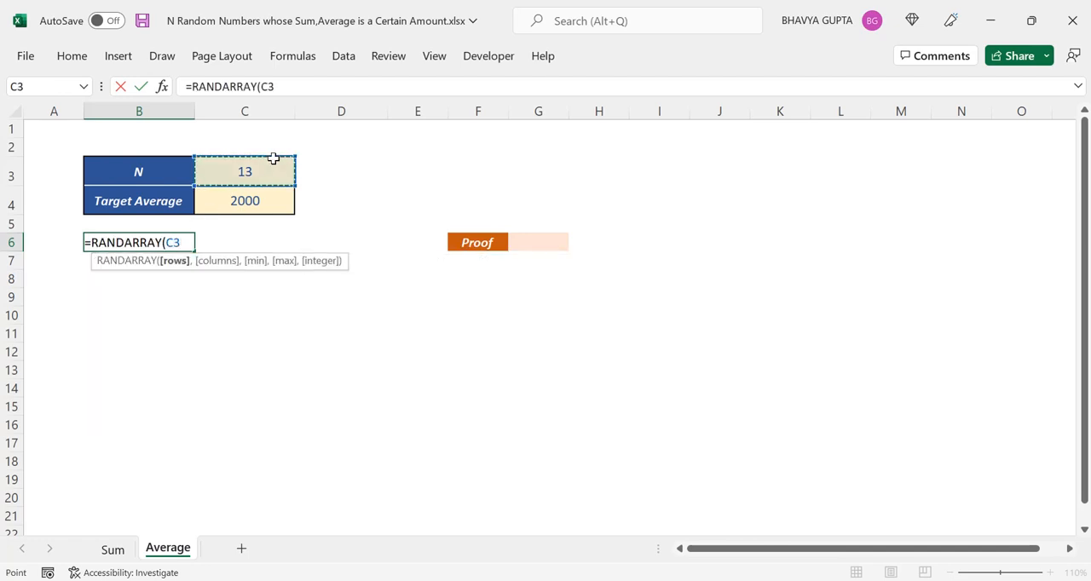
type(")")
key("Return")
key("Up")
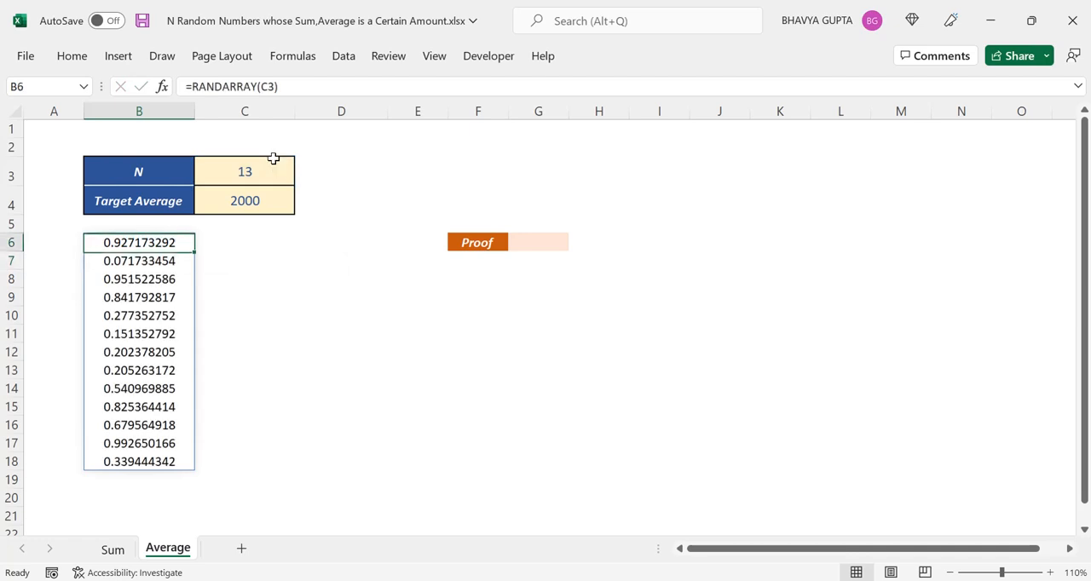
Enter =B6#/SUM(B6#) in C6 to convert the random numbers into shares of their total.
key("Right")
type("=")
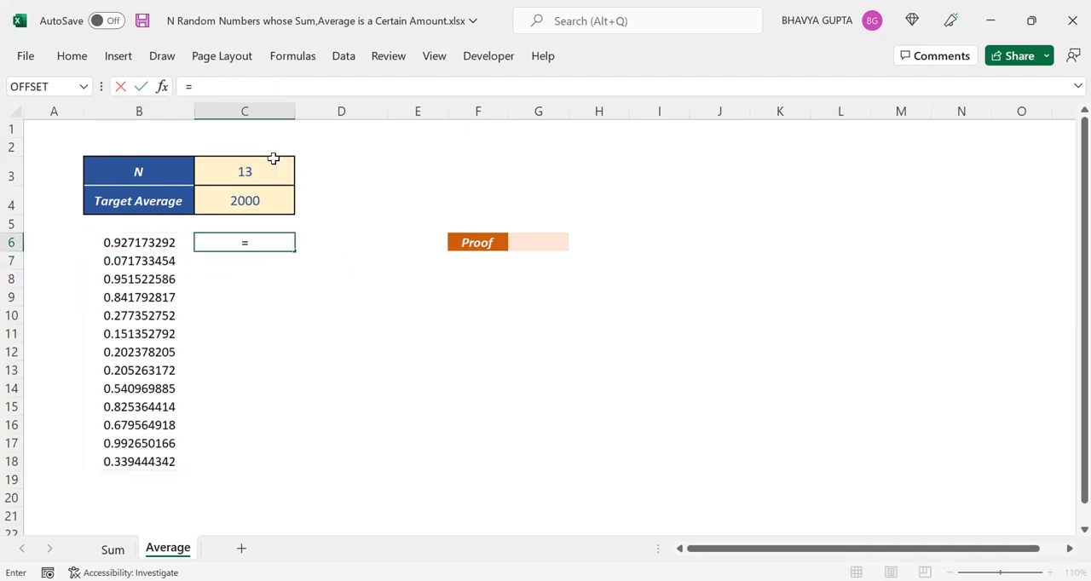
left_click(150, 240)
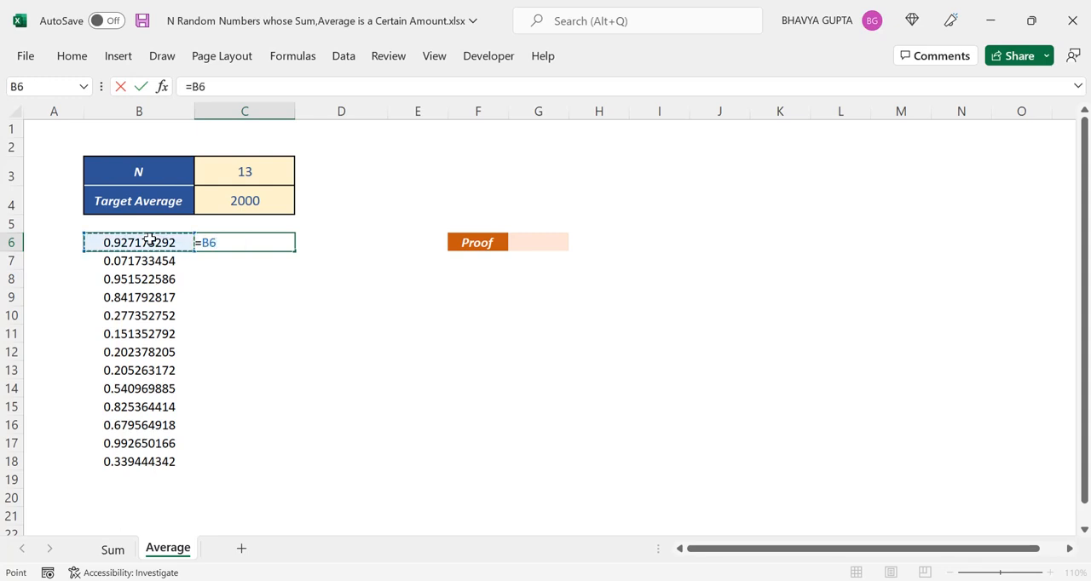
type("#/sum")
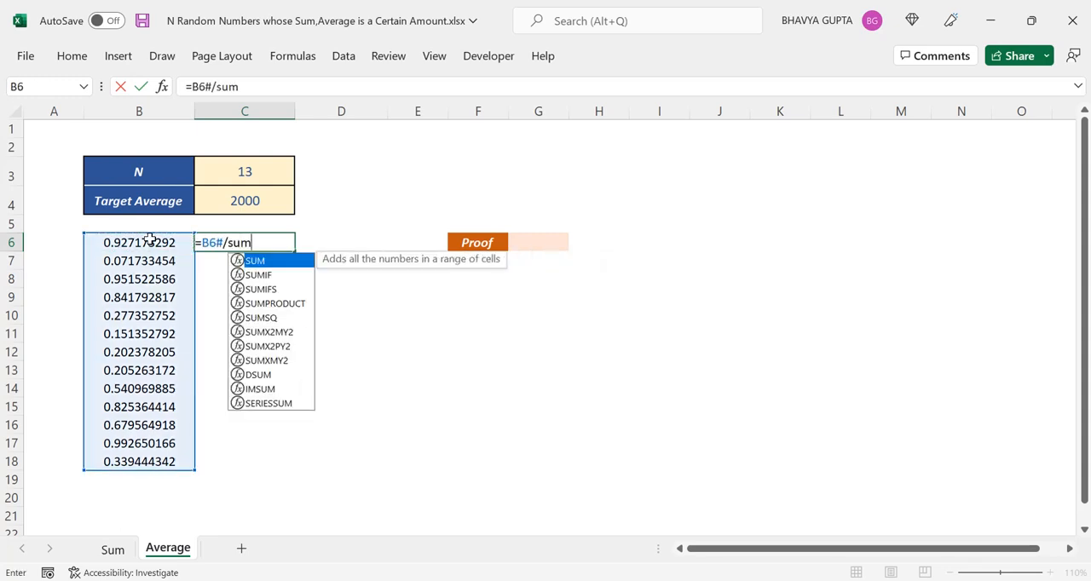
key("Tab")
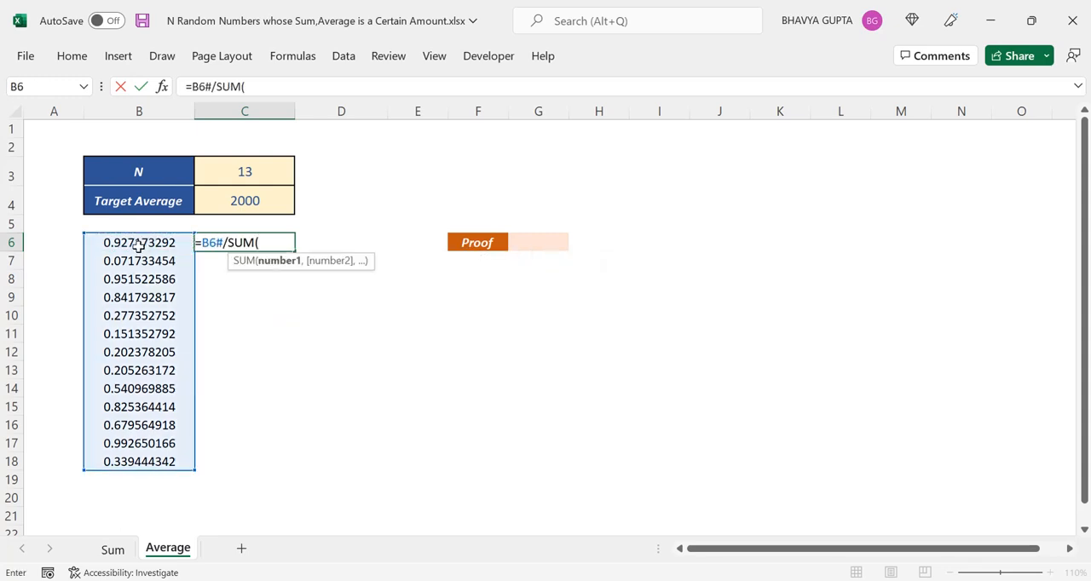
left_click(138, 246)
type("#")
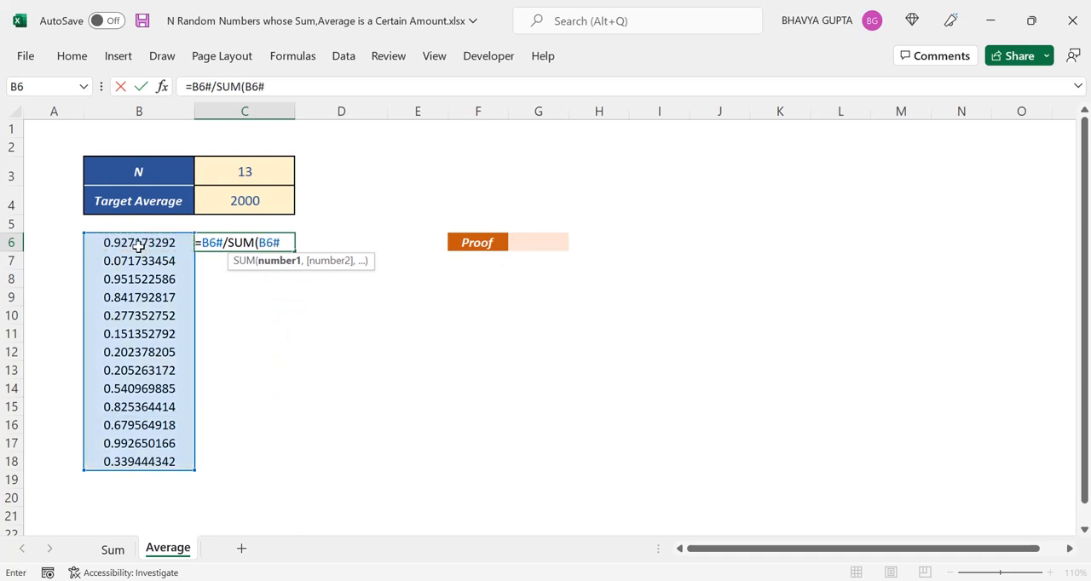
type(")")
key("Return")
key("Up")
Enter =C6#*C4*C3 in D6 to scale the shares, and select the spilled results to check their average.
key("Right")
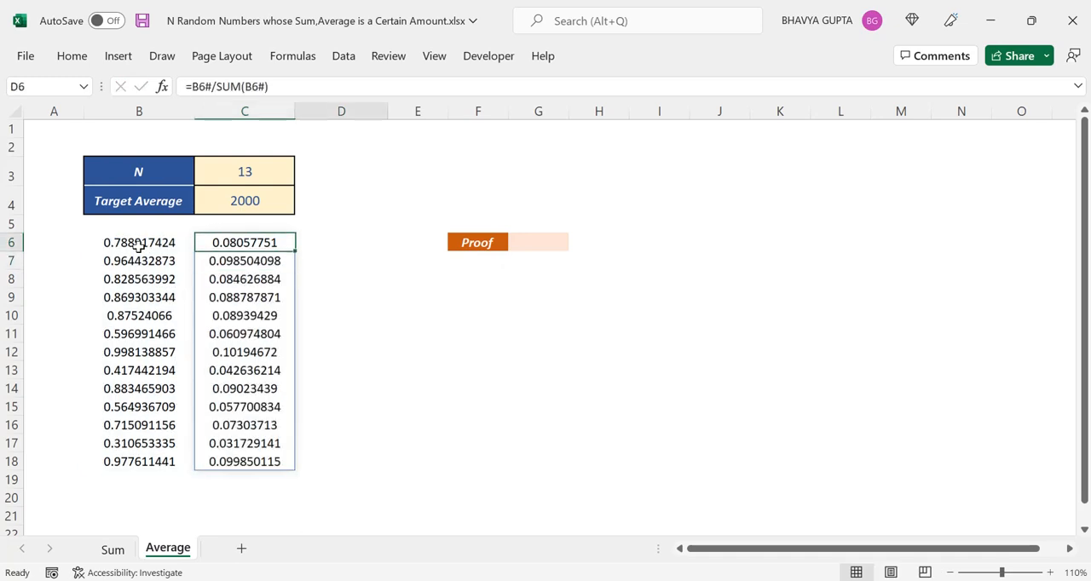
type("=")
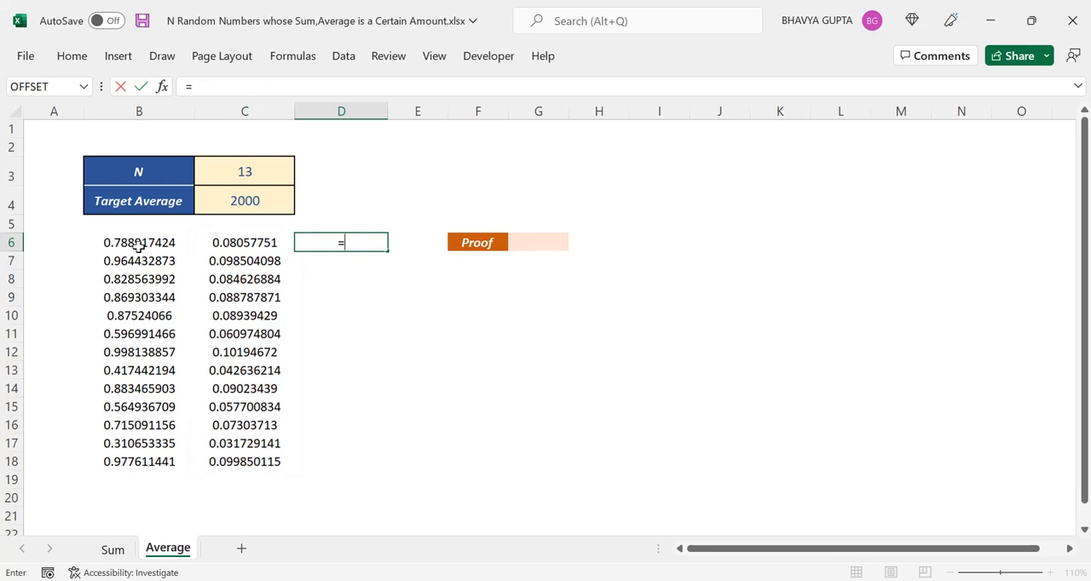
left_click(270, 243)
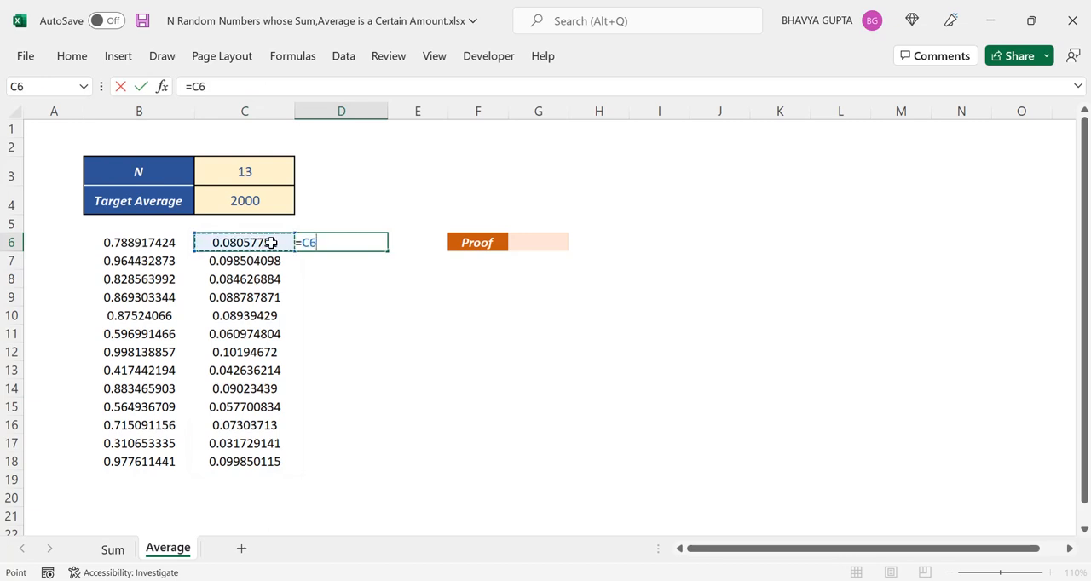
type("#*")
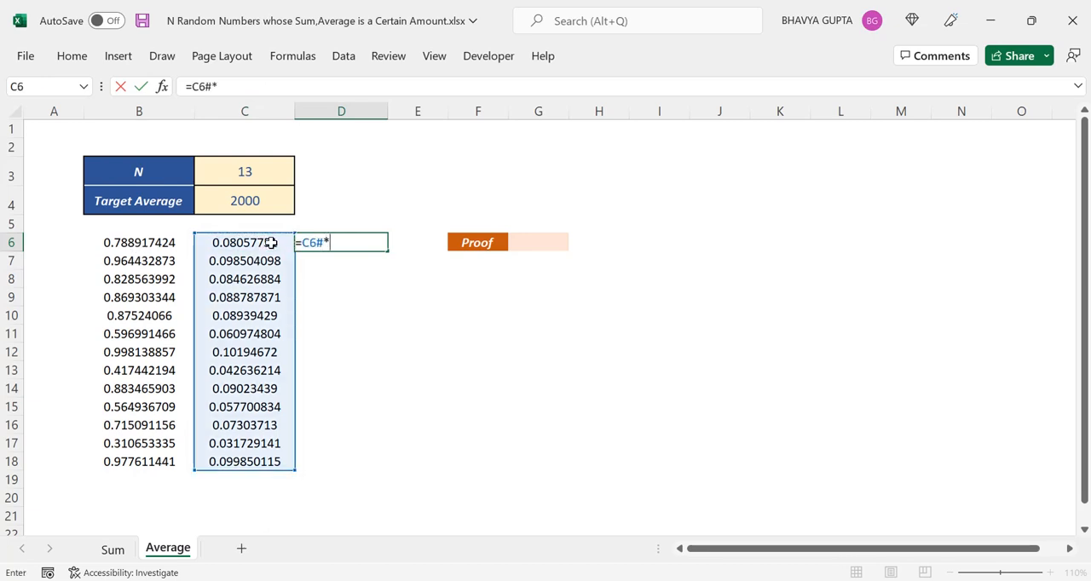
left_click(255, 207)
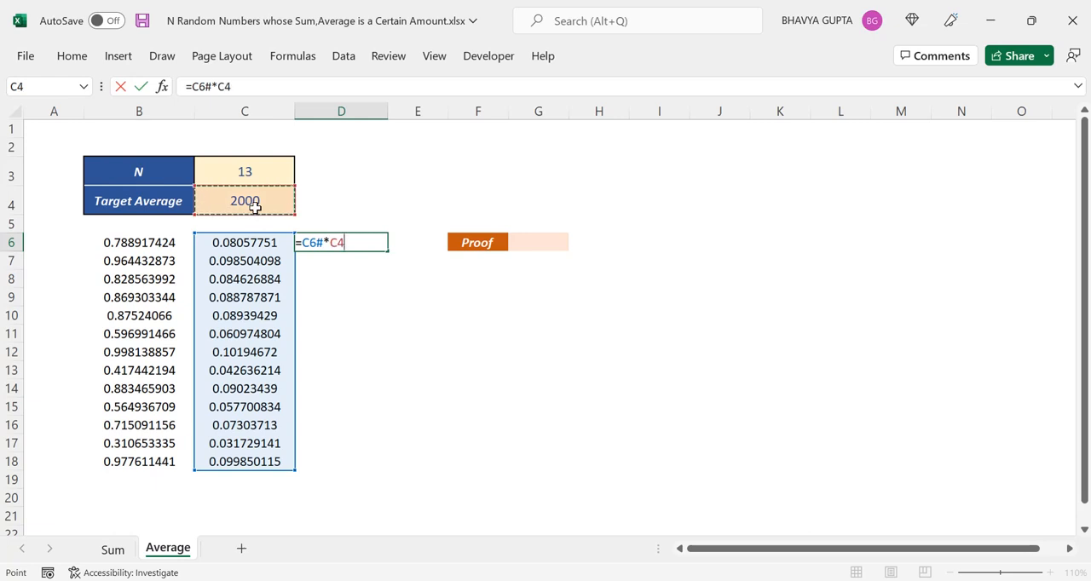
type("*")
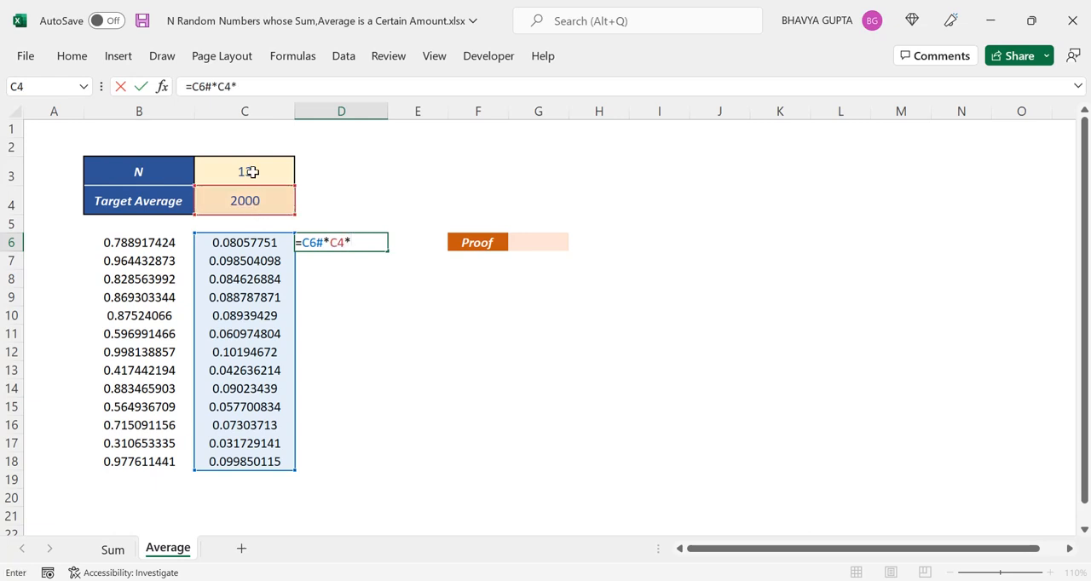
left_click(254, 171)
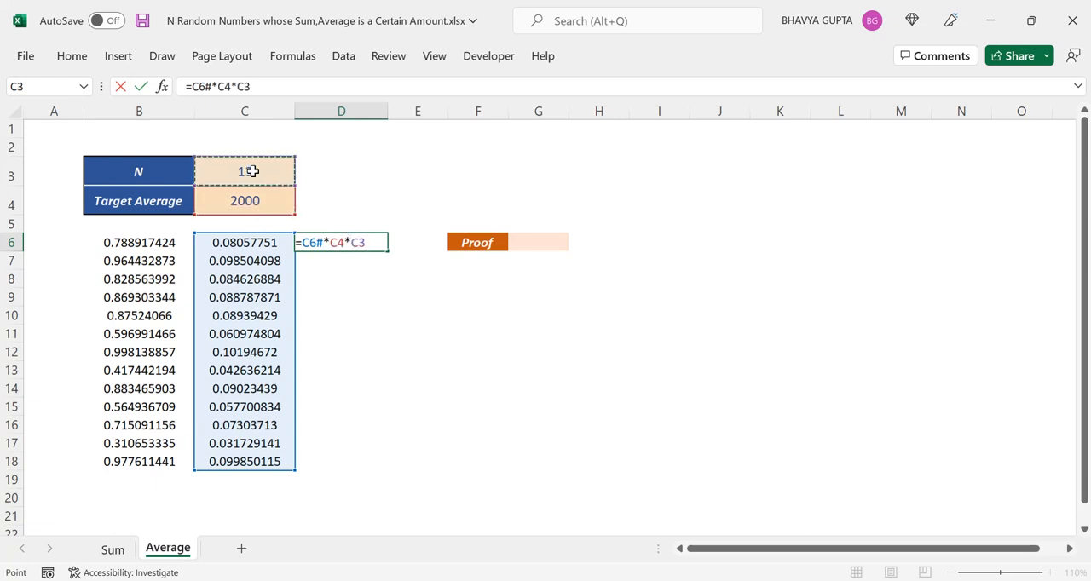
key("Return")
key("Up")
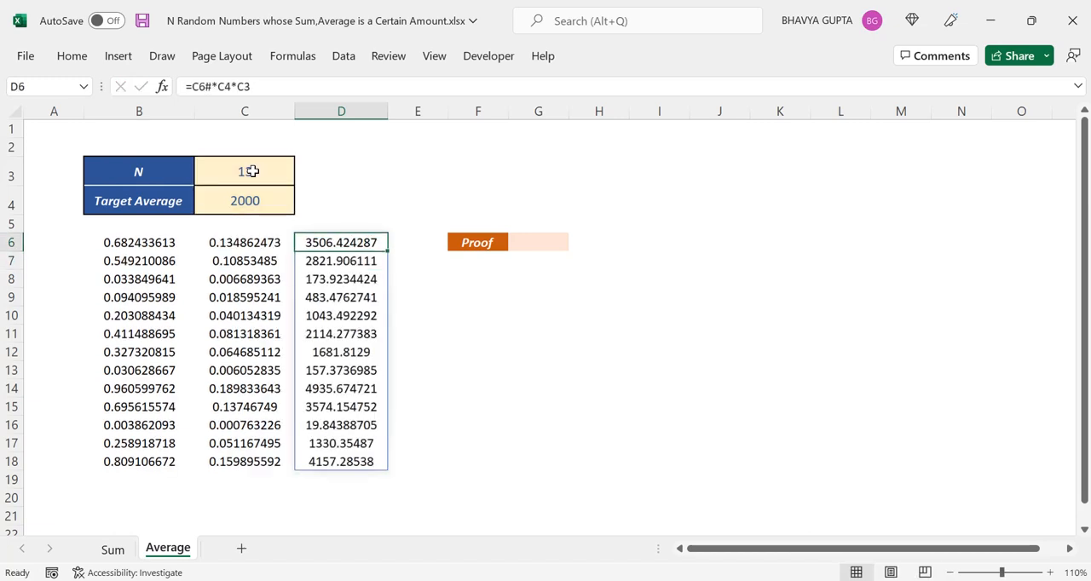
key("ctrl+shift+Down")
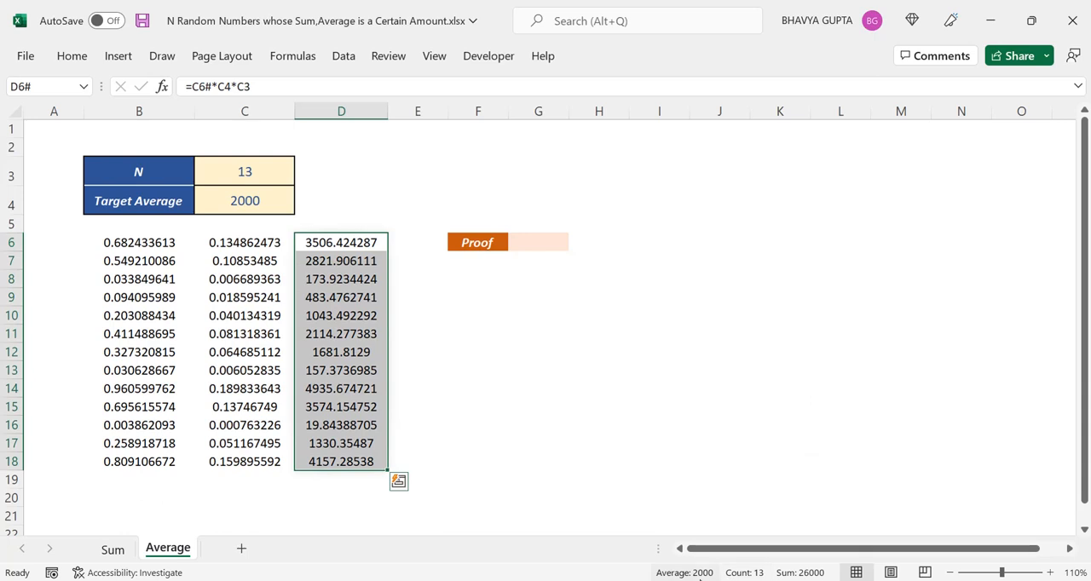
Enter =AVERAGE(D6#) in the Proof cell G6 to average the scaled random numbers.
left_click(540, 239)
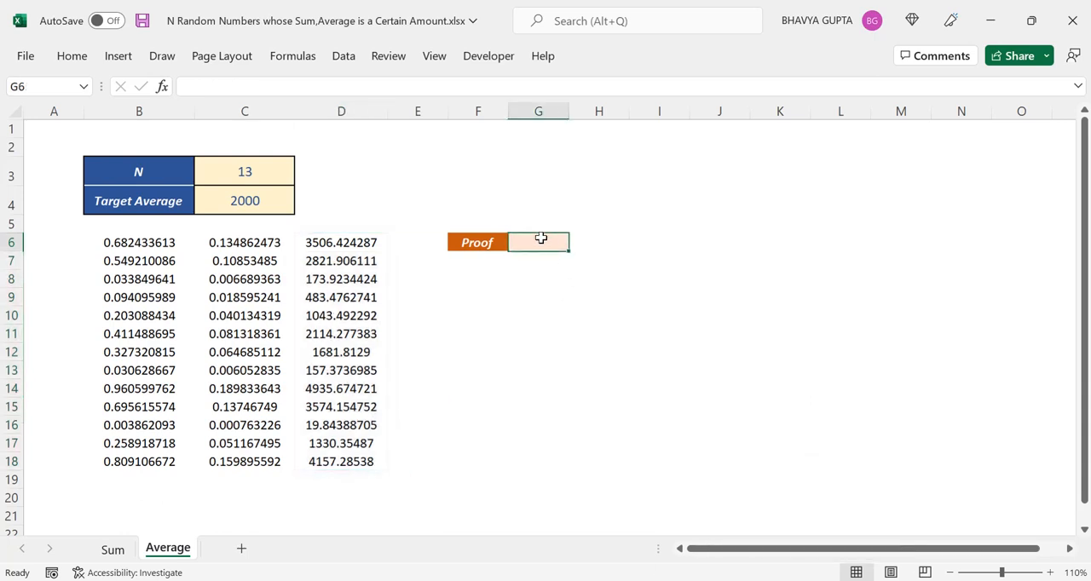
type("=aver")
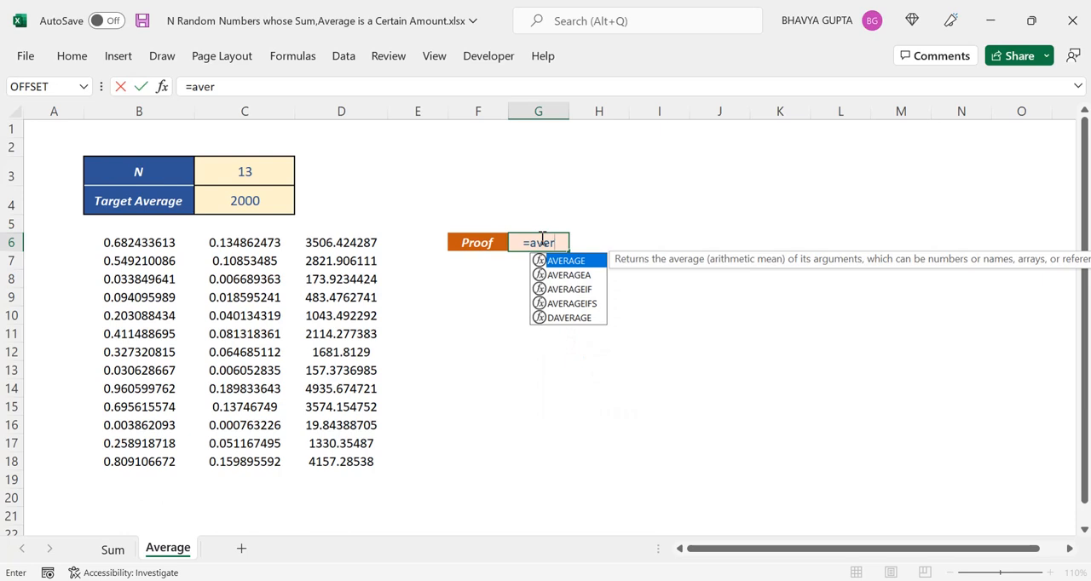
key("Tab")
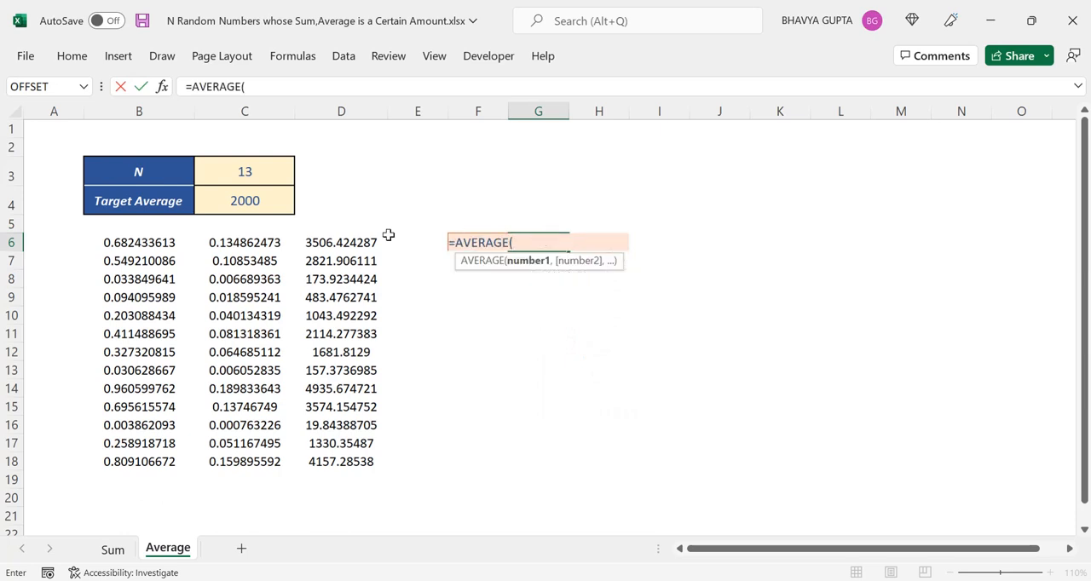
left_click(332, 243)
type("#")
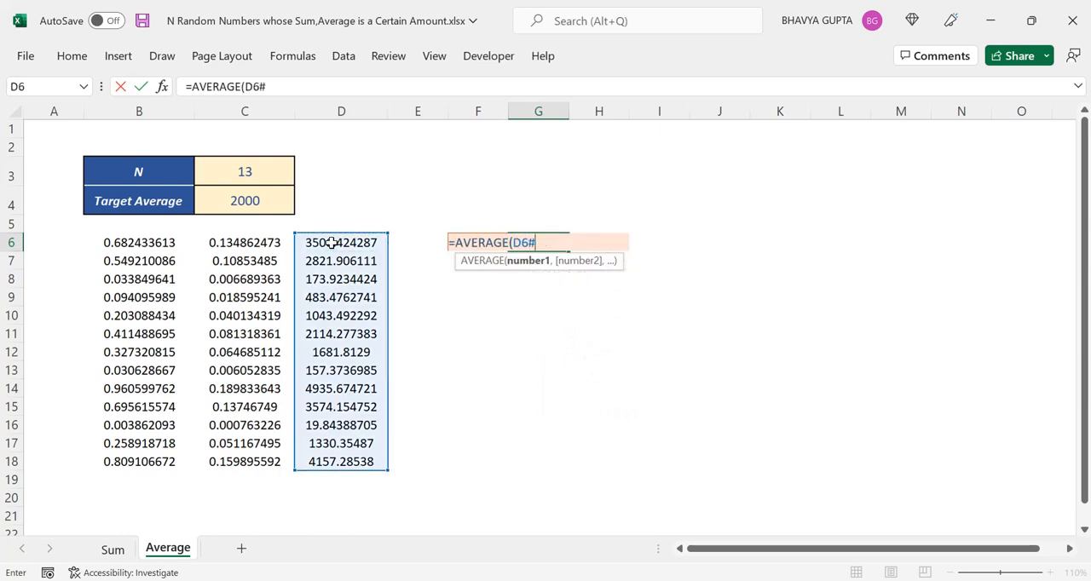
type(")")
key("Return")
key("Up")
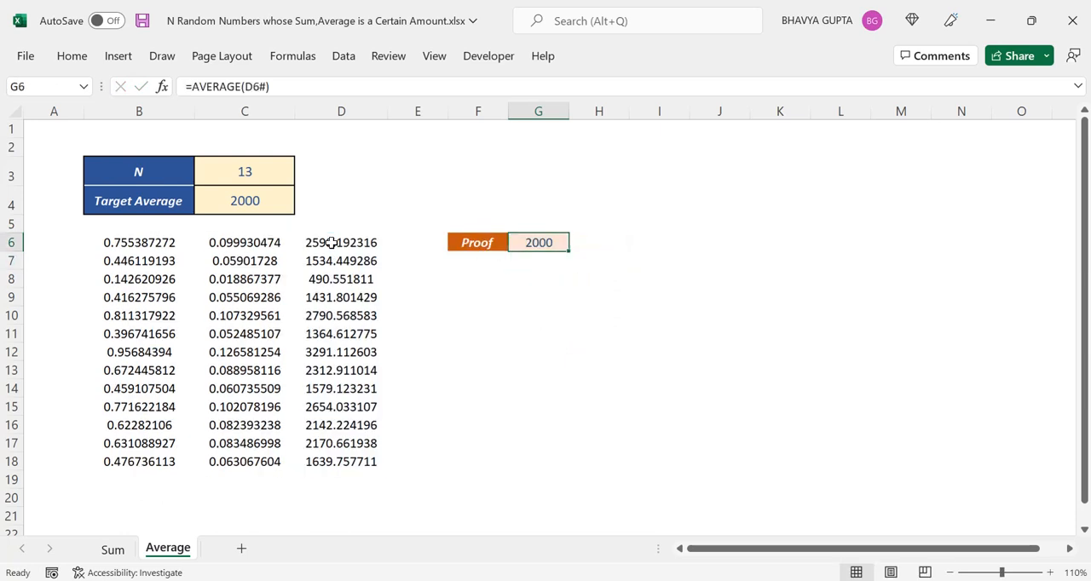
Set the Target Average in C4 to 4000 and check the Proof cell G6.
left_click(268, 203)
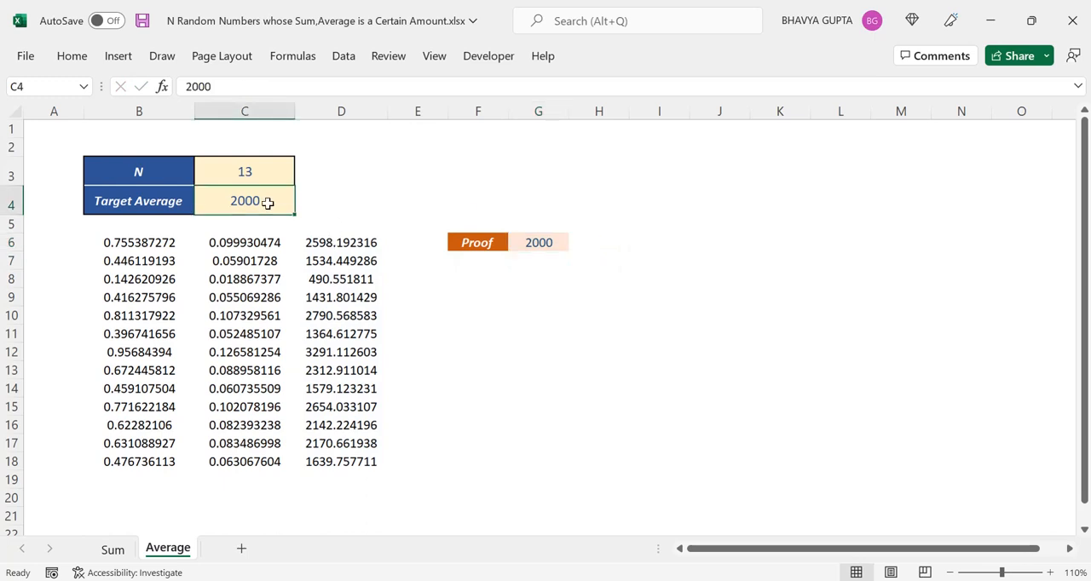
type("400")
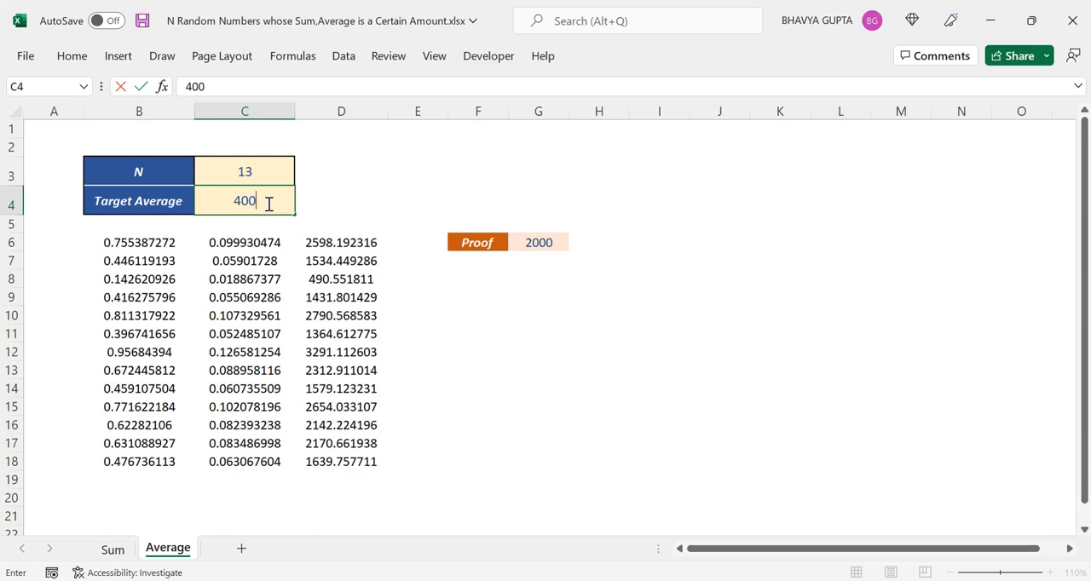
type("0")
key("Return")
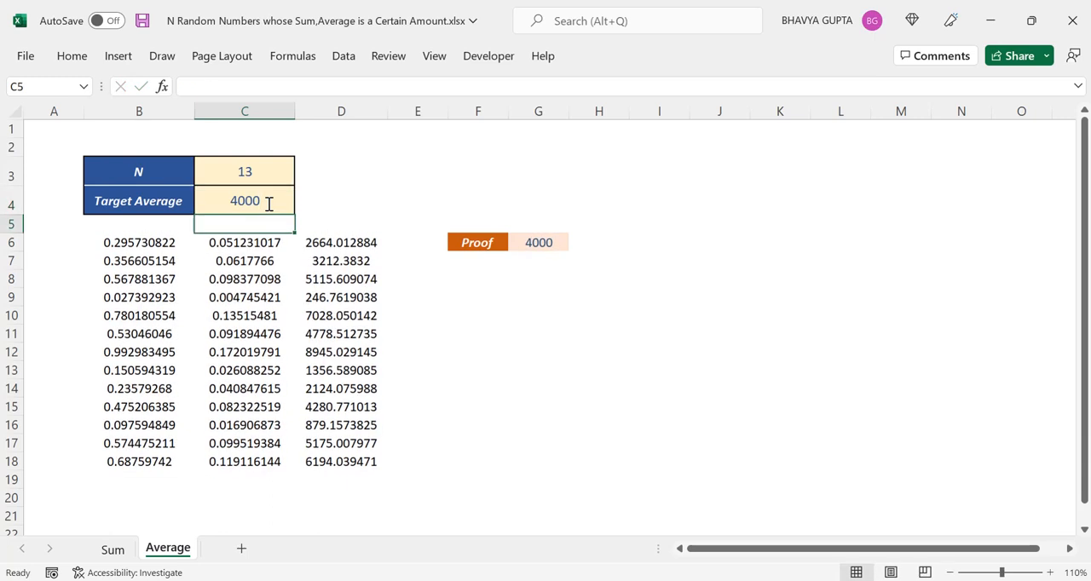
key("Right")
key("Right")
key("Down")
key("Right")
key("Right")
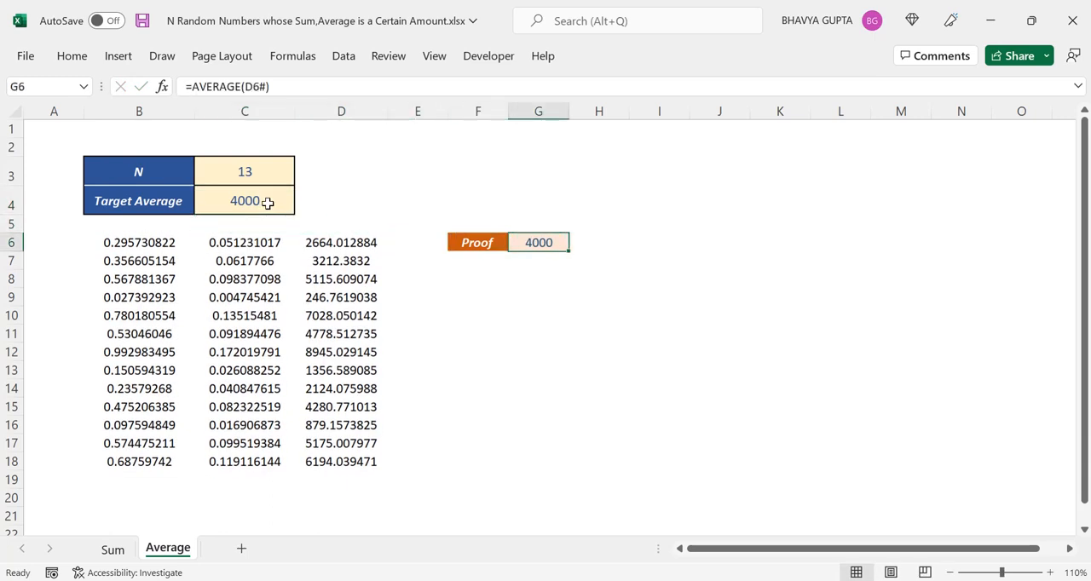
Set N in C3 to 9 and check the scaled numbers from D6 and the Proof average.
left_click(226, 170)
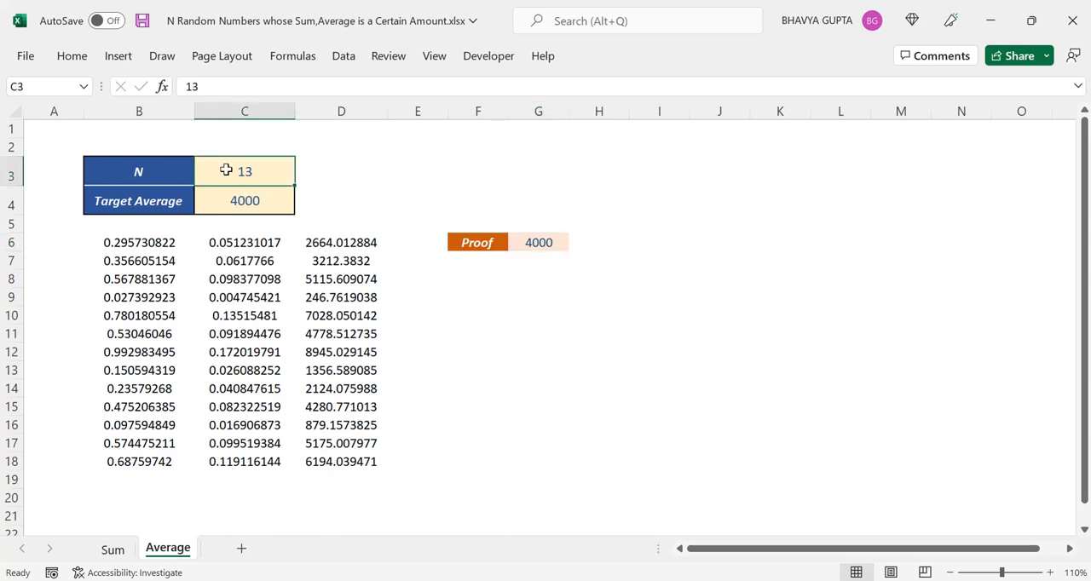
type("9")
key("Return")
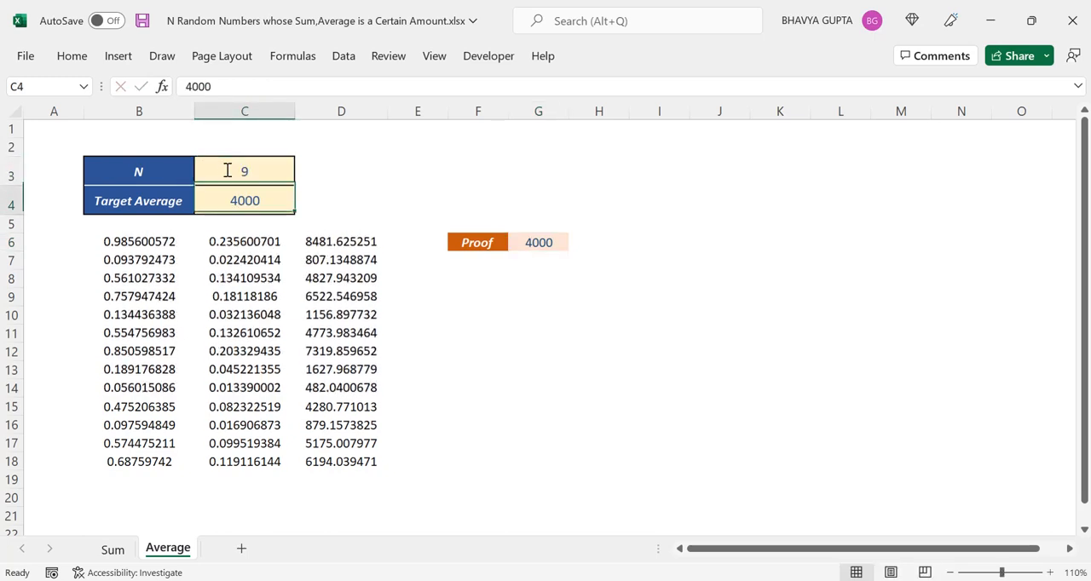
key("Right")
key("Right")
key("Down")
key("Down")
key("Left")
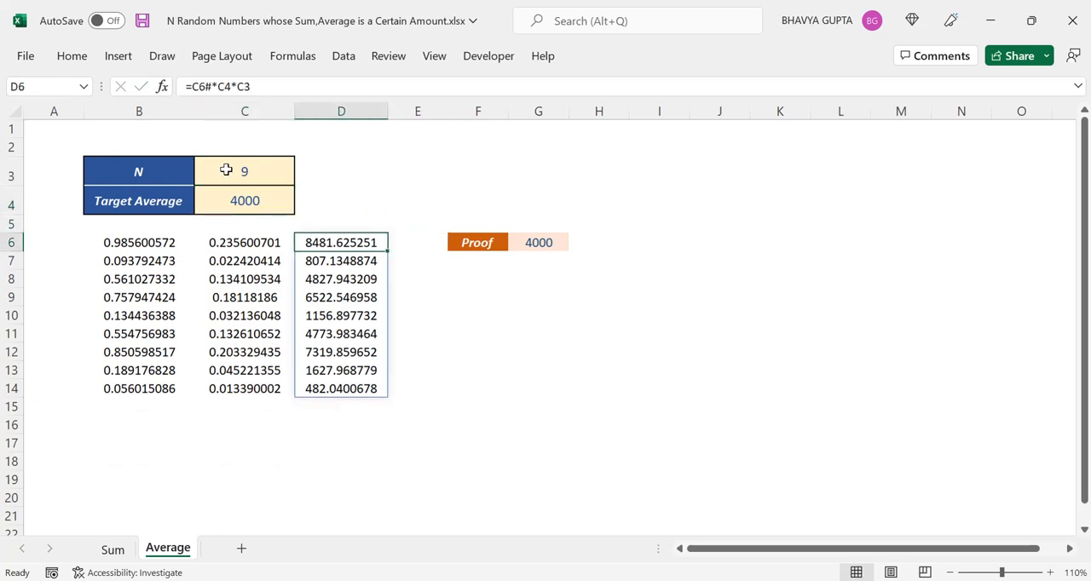
key("Right")
key("Right")
key("Right")
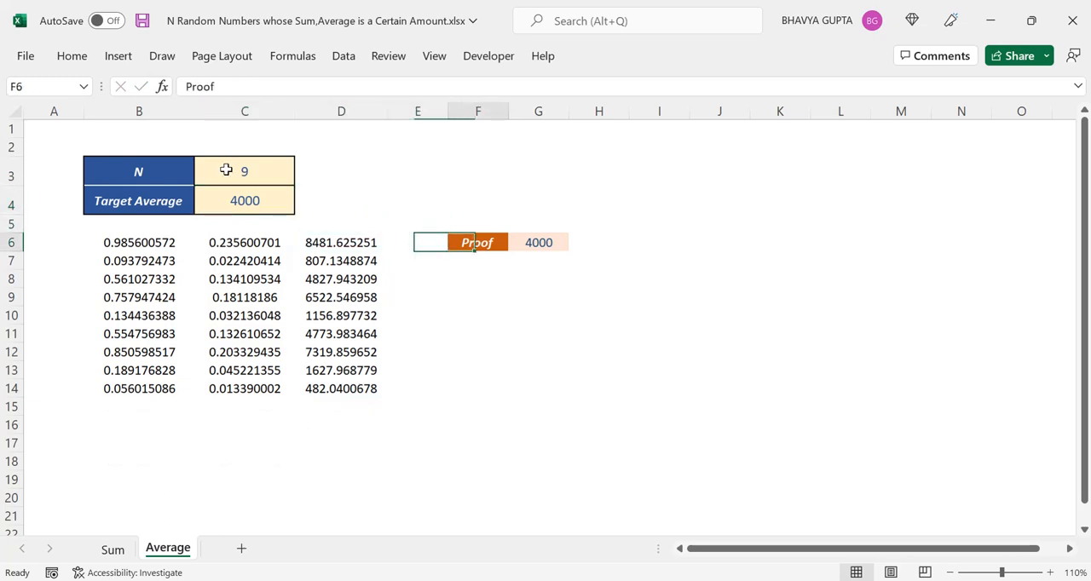
key("Left")
key("Left")
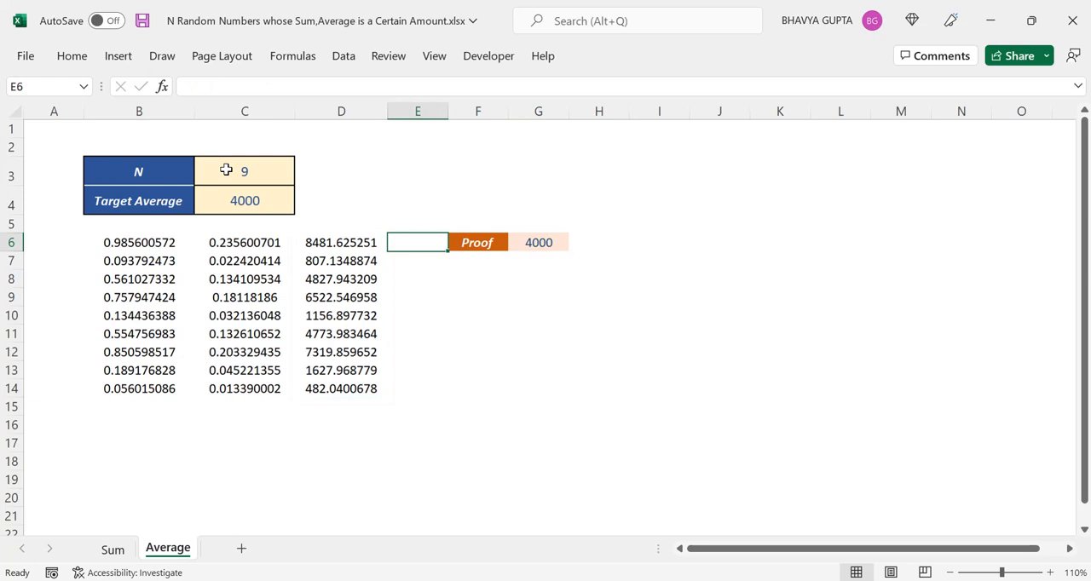